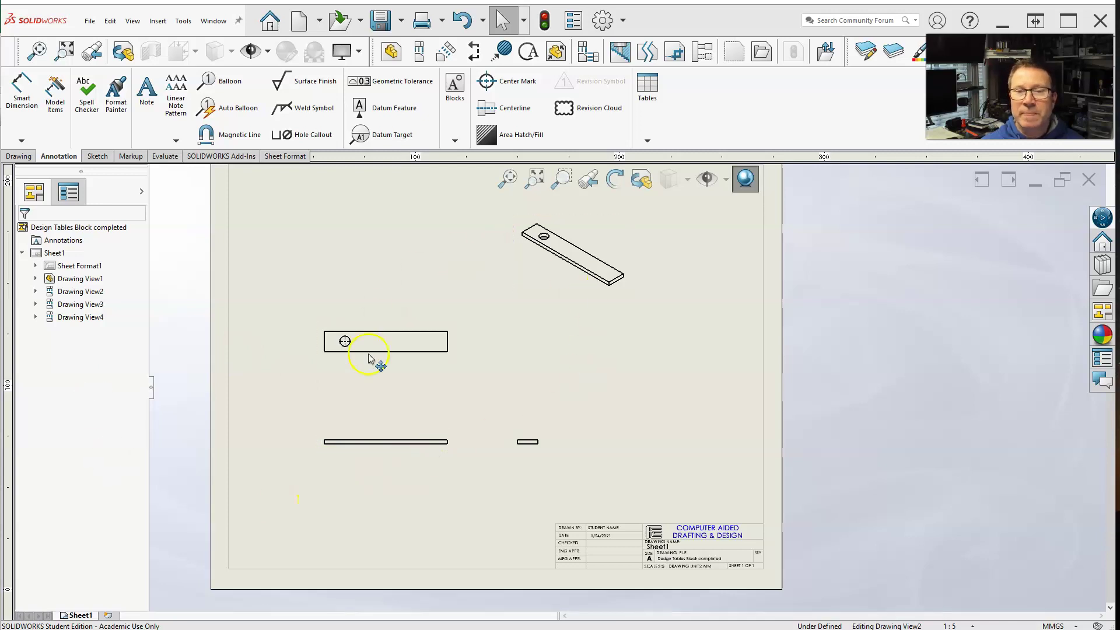
# Bring up the Window list of open documents to switch to the Design Tables Block part
pyautogui.click(213, 22)
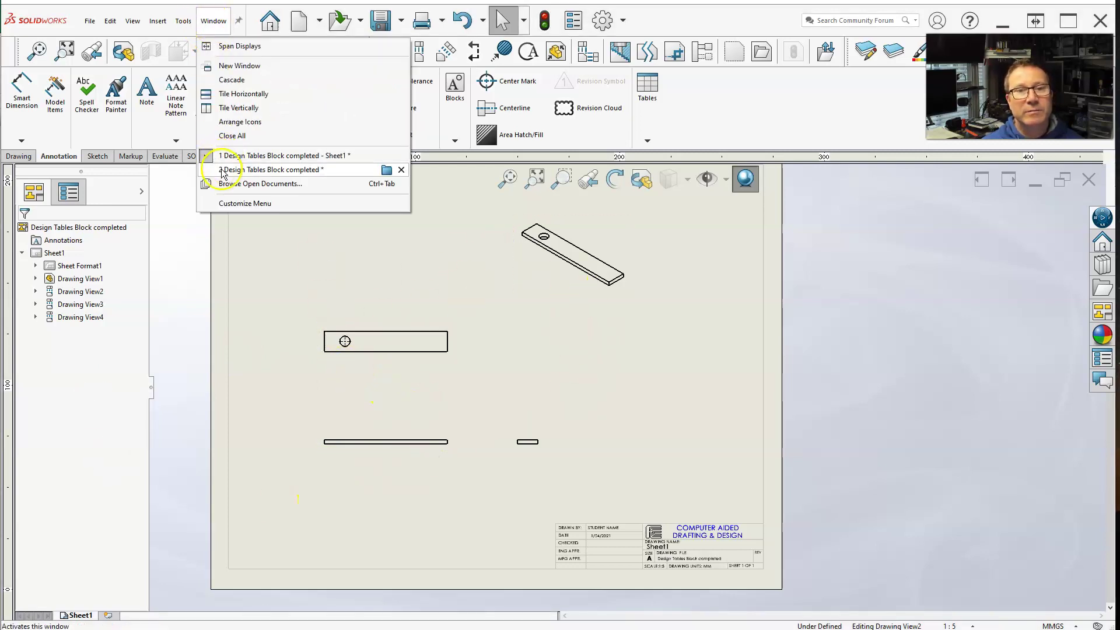
pyautogui.click(245, 169)
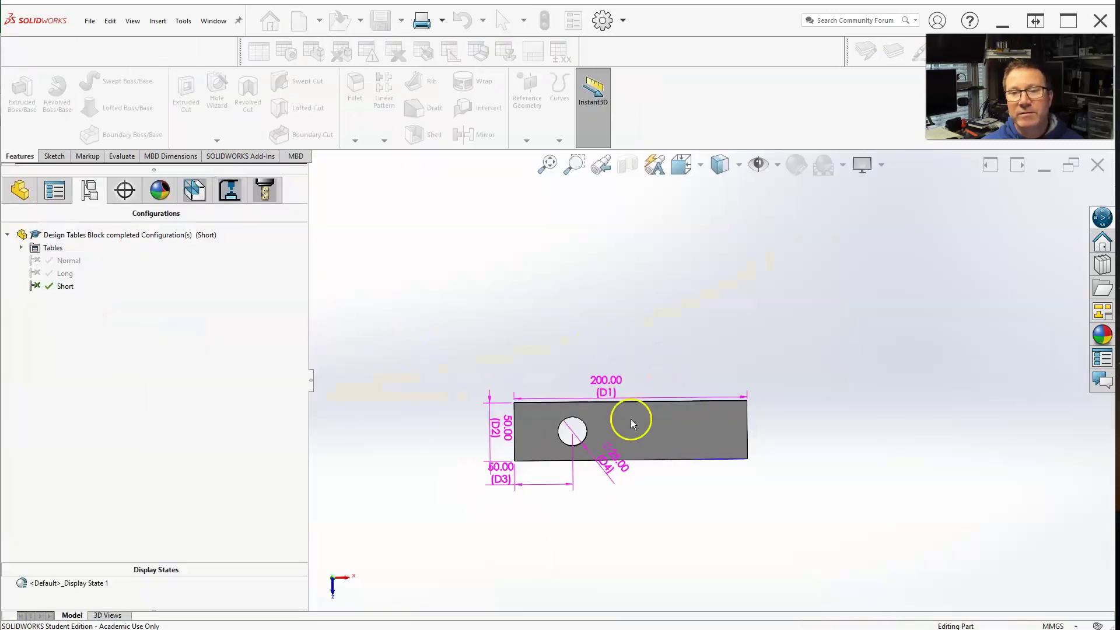
pyautogui.scroll(-2, 636, 420)
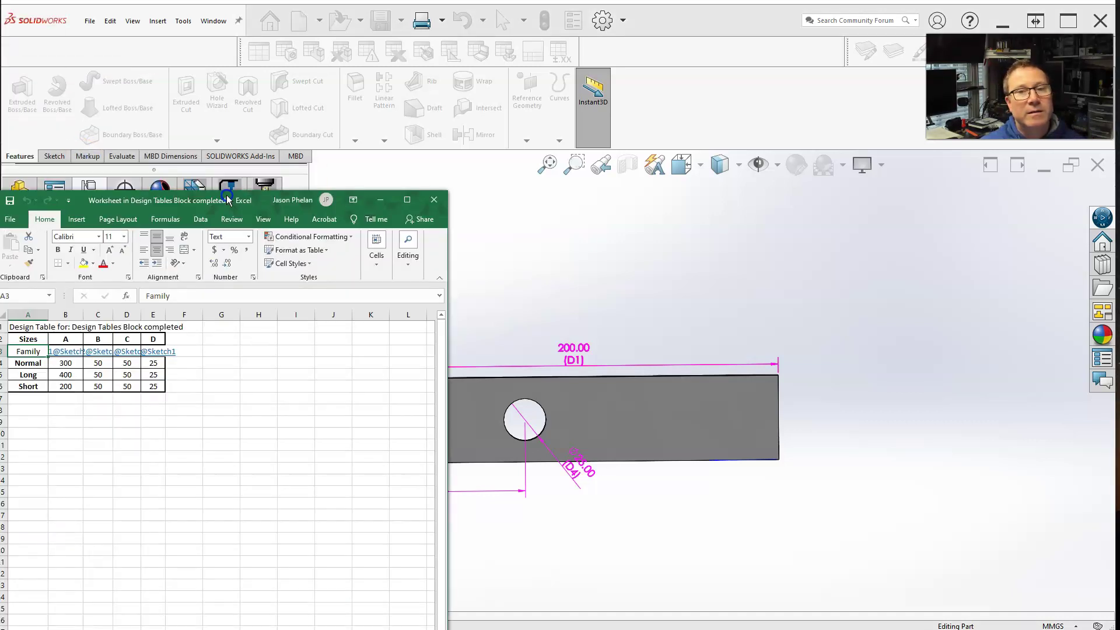
pyautogui.moveTo(380, 182); pyautogui.dragTo(358, 169)
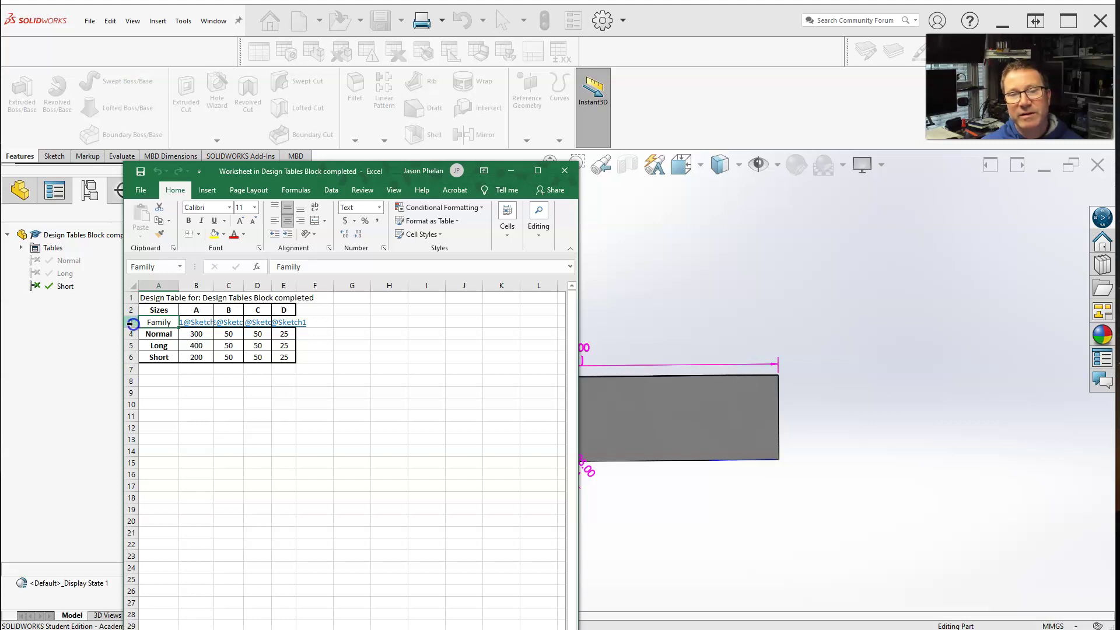
pyautogui.rightClick(132, 323)
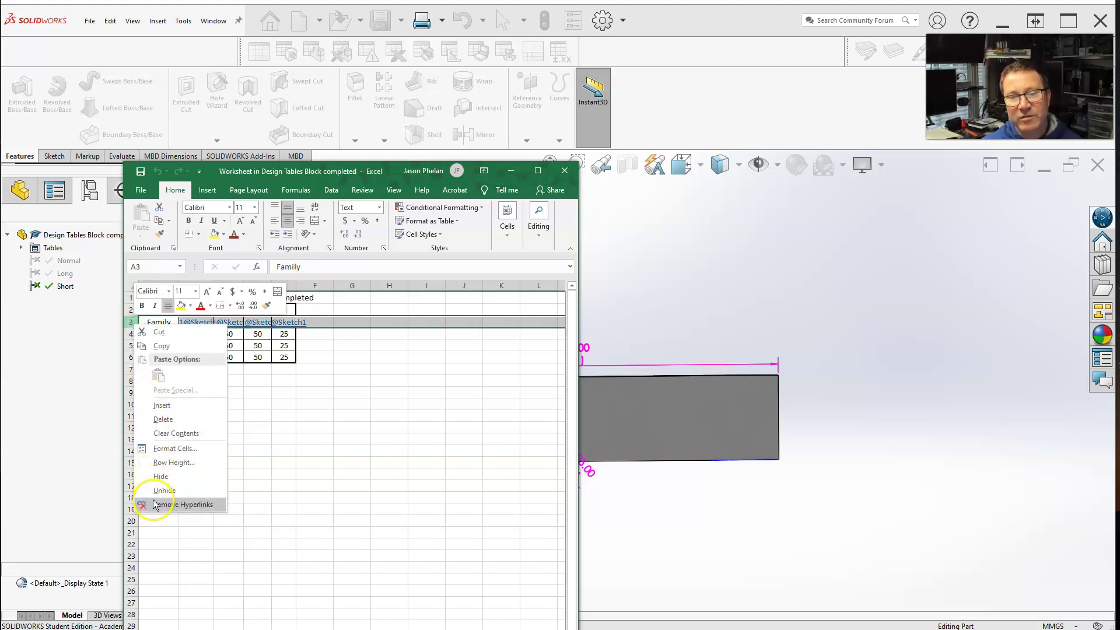
pyautogui.click(94, 334)
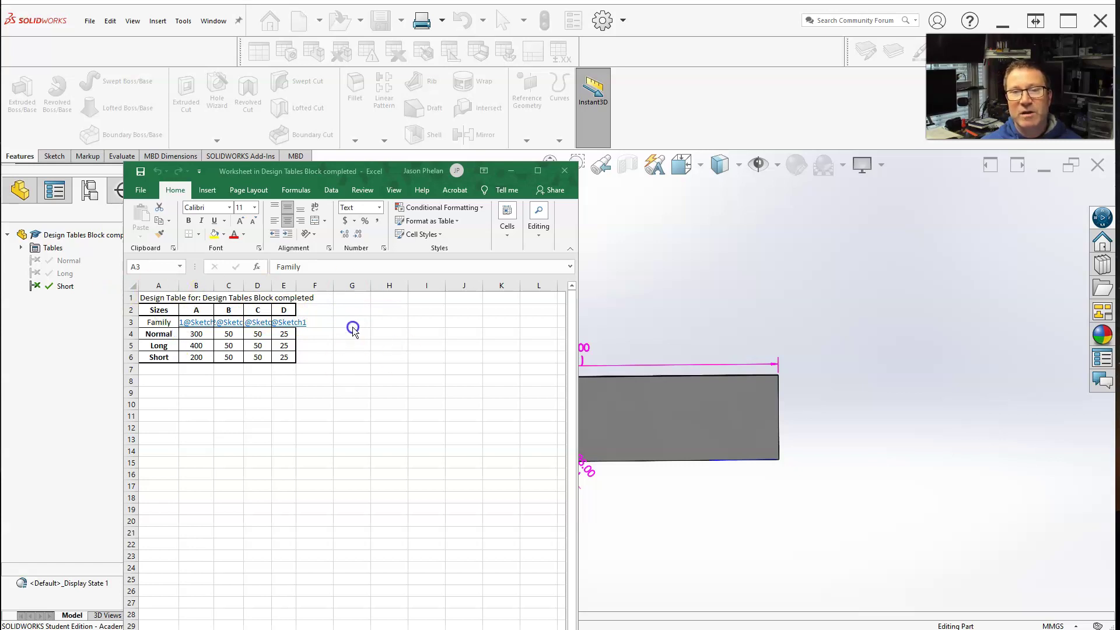
pyautogui.moveTo(367, 171); pyautogui.dragTo(0, 93)
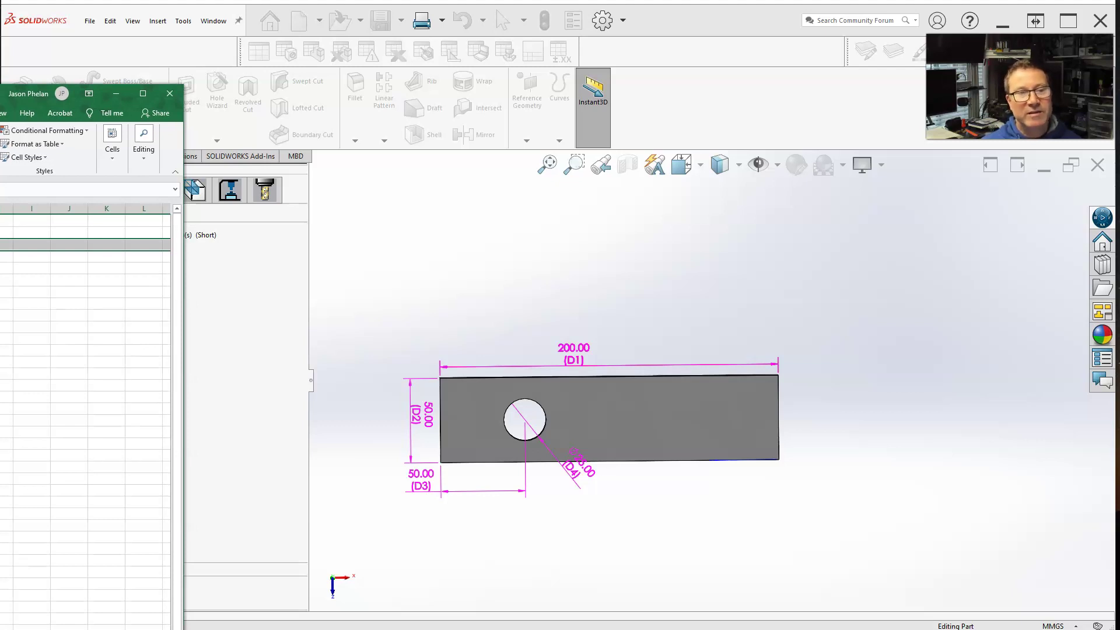
pyautogui.moveTo(0, 94); pyautogui.dragTo(234, 124)
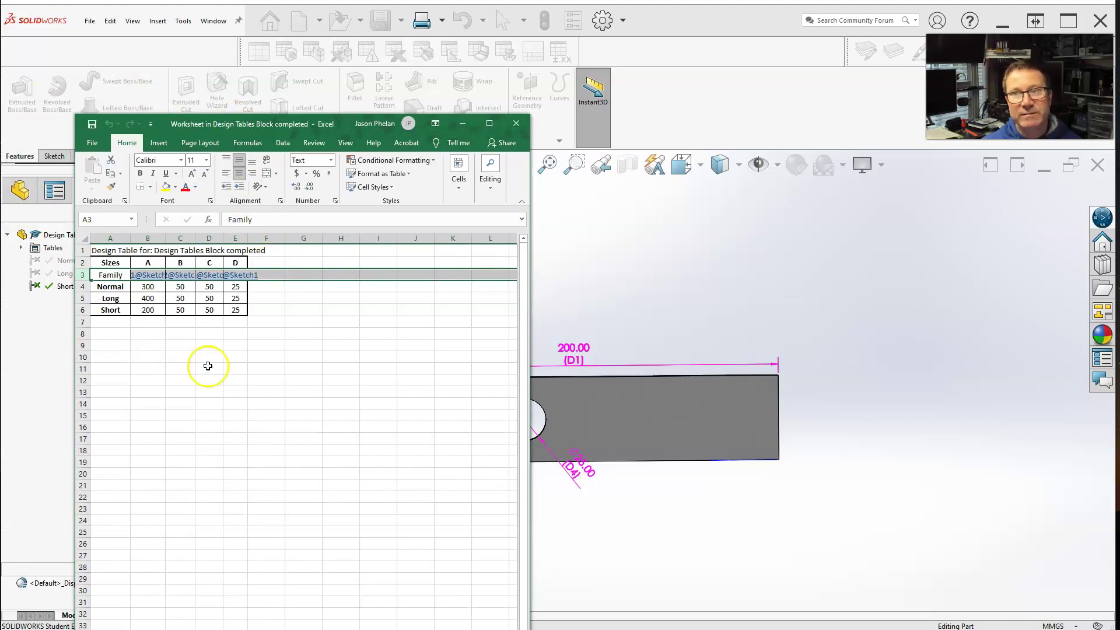
pyautogui.click(191, 366)
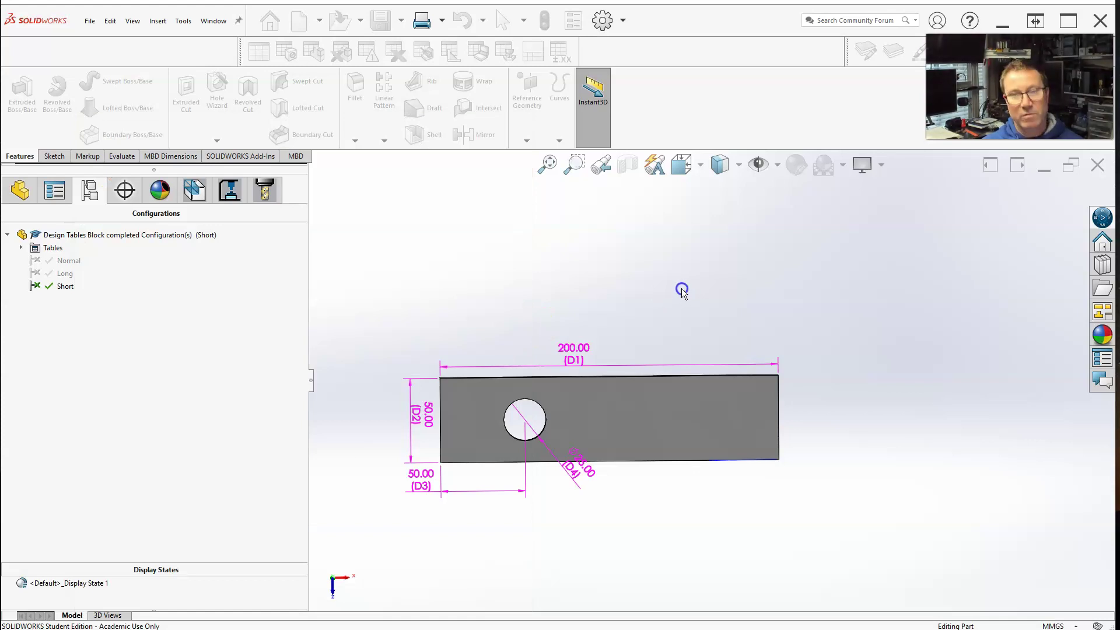
# Return to the Sheet1 drawing and select the bottom drawing view
pyautogui.click(213, 21)
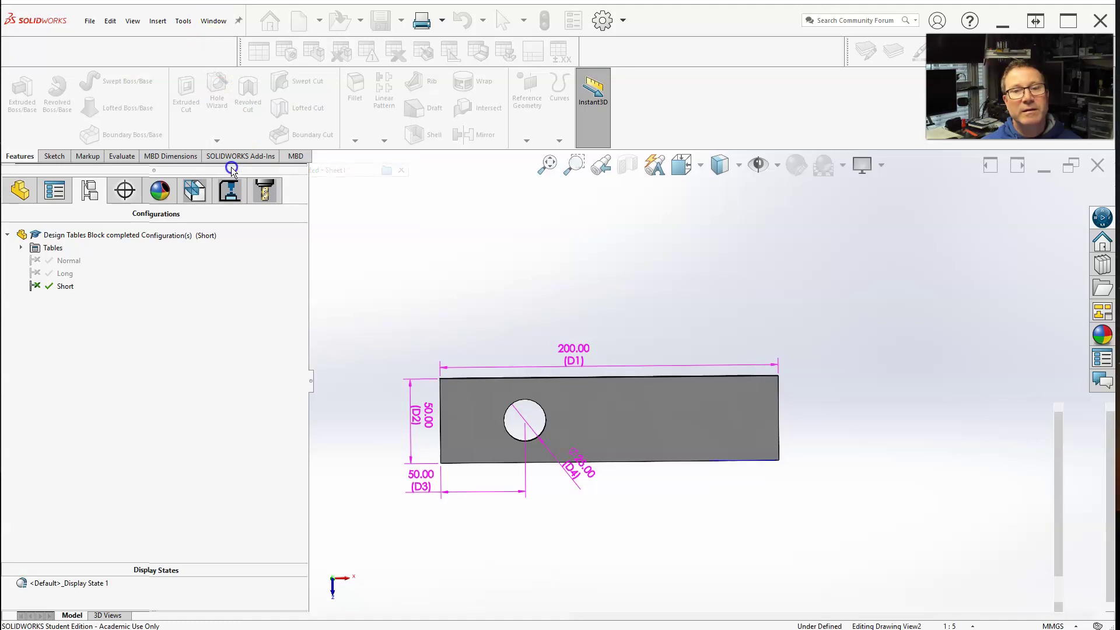
pyautogui.click(232, 169)
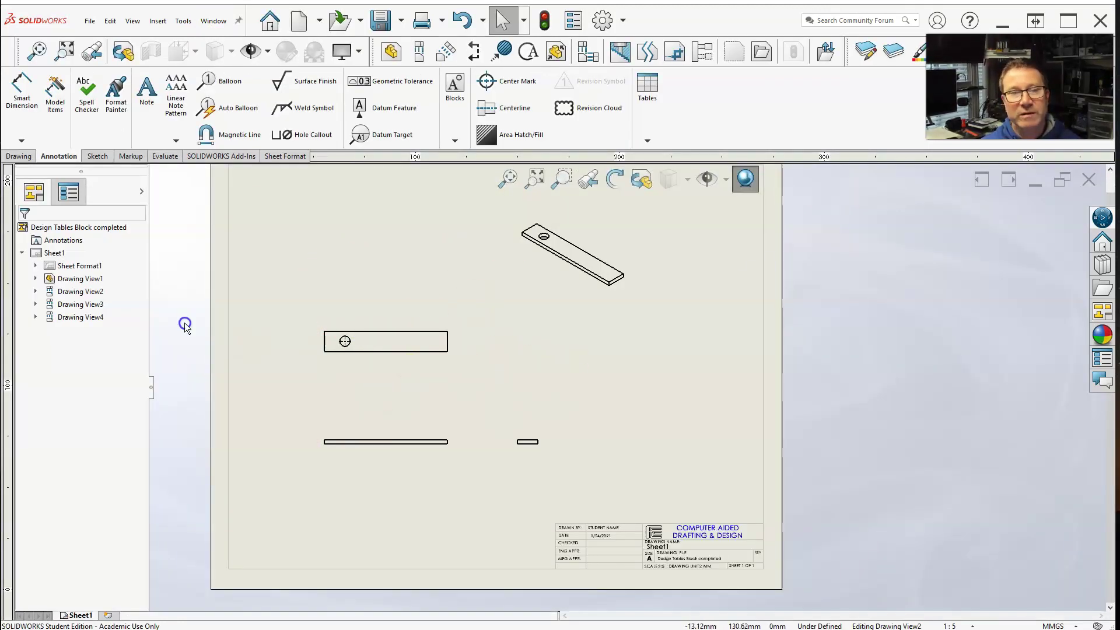
pyautogui.click(375, 440)
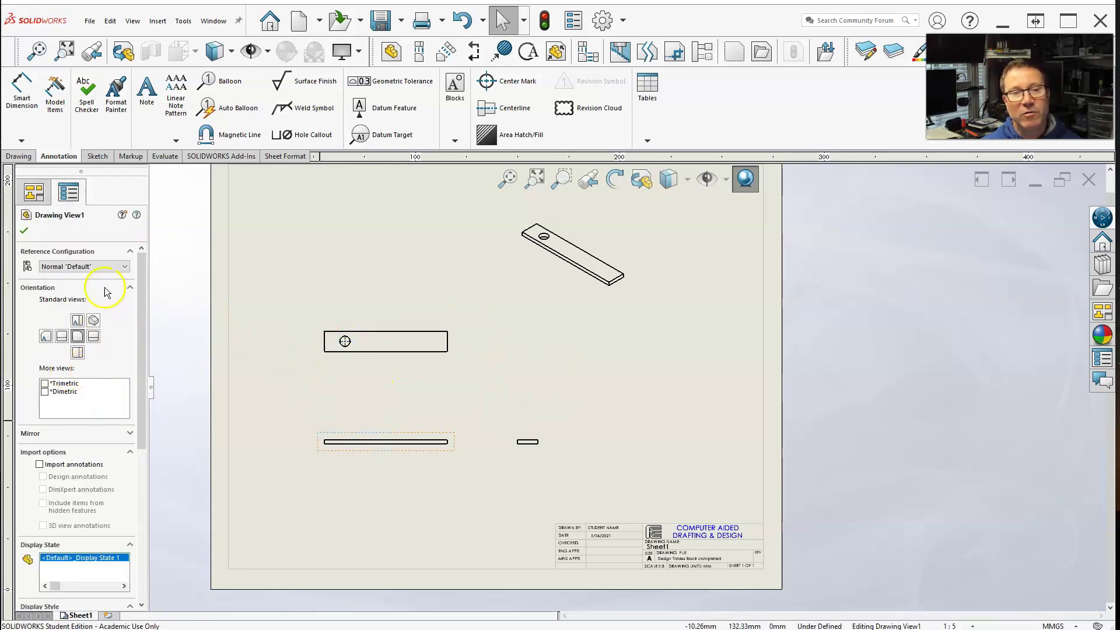
# Preview the view's reference configuration at Long, then Short, and restore Normal 'Default'
pyautogui.click(123, 266)
pyautogui.click(82, 285)
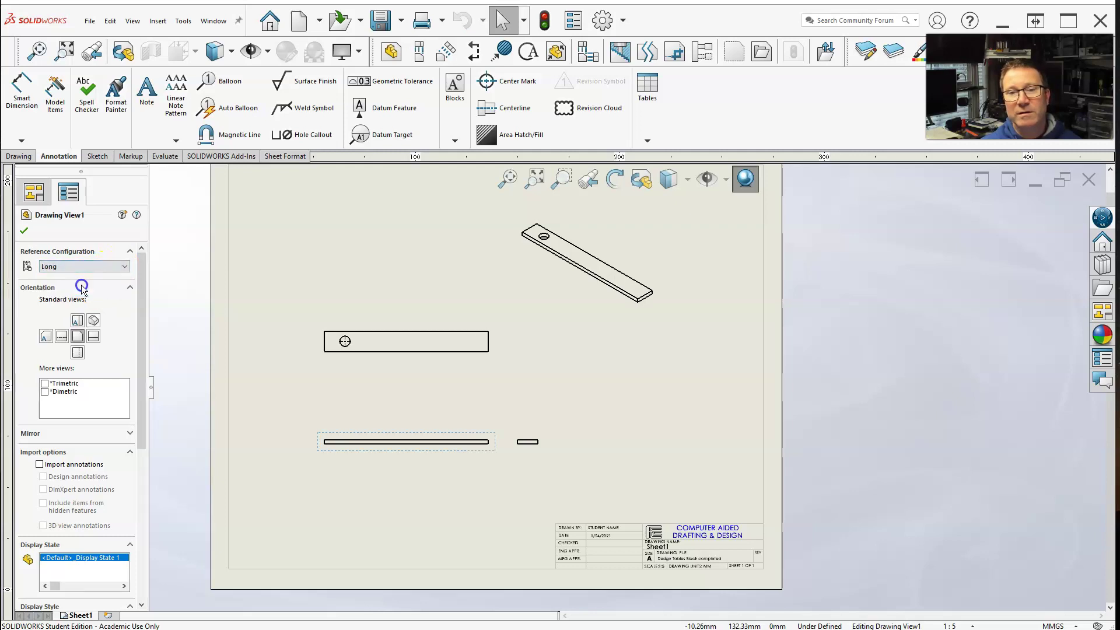
pyautogui.click(87, 266)
pyautogui.click(71, 298)
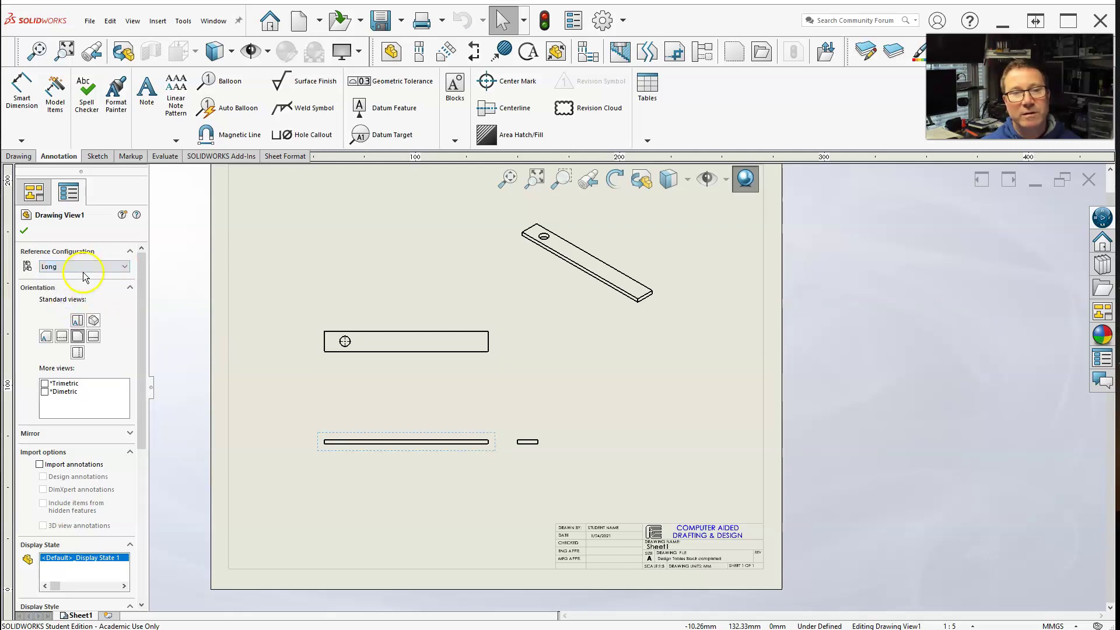
pyautogui.click(84, 273)
pyautogui.click(69, 291)
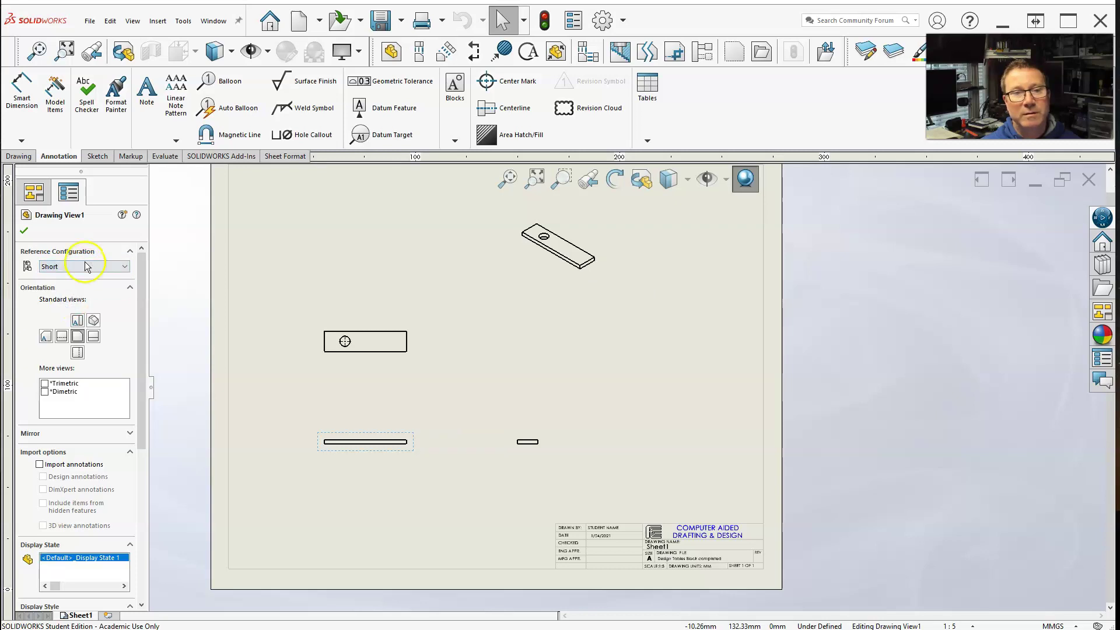
pyautogui.click(86, 267)
pyautogui.click(76, 282)
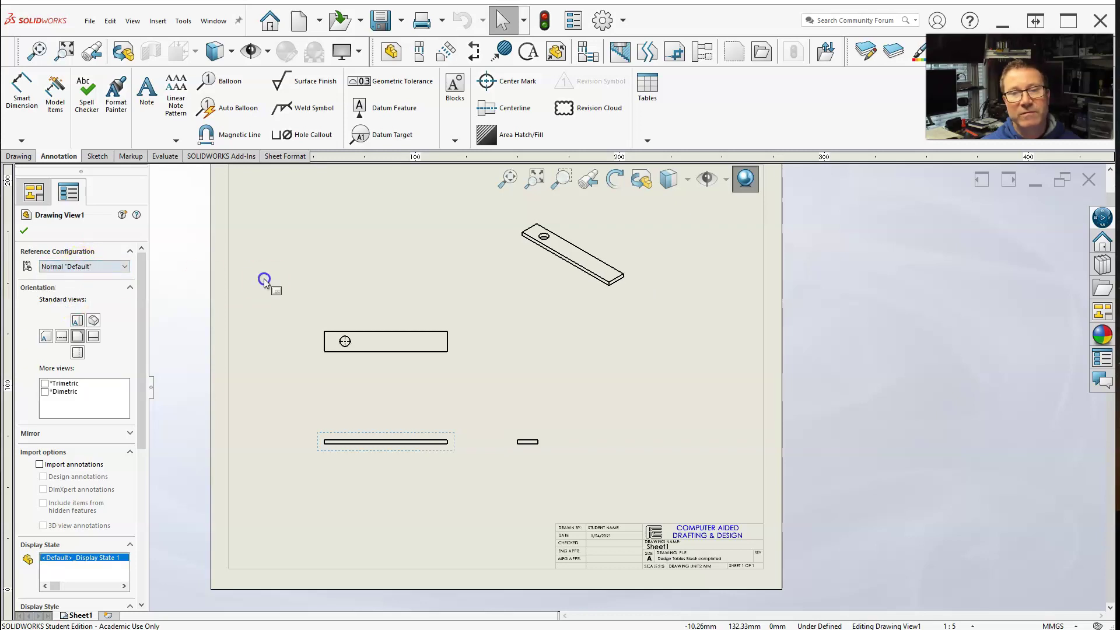
pyautogui.click(293, 275)
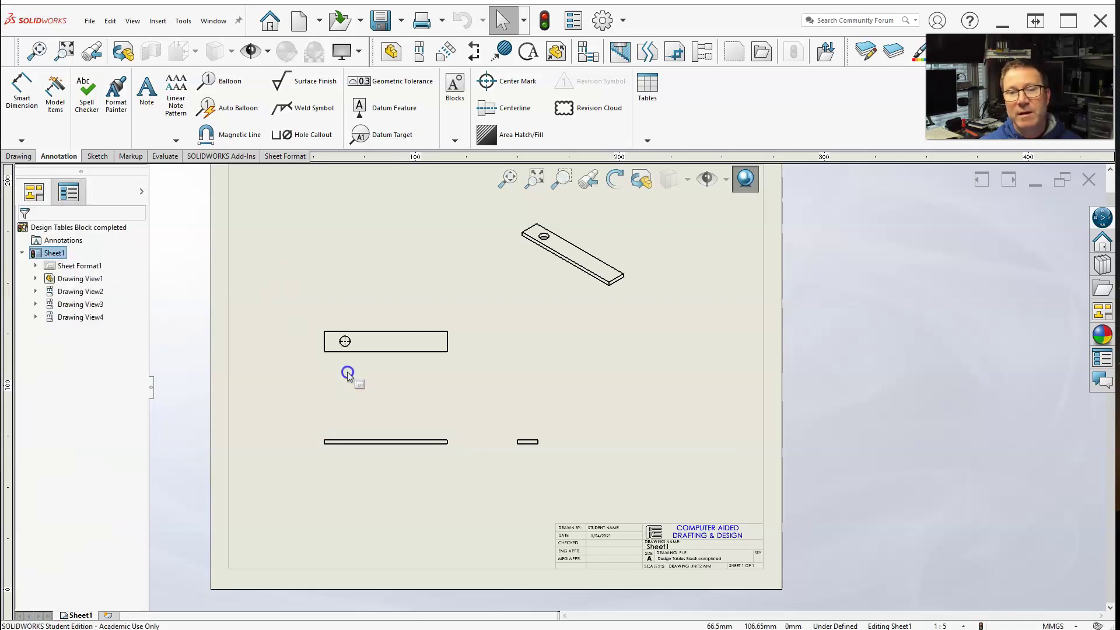
# With the small side view selected, insert the part's design table into the drawing
pyautogui.click(530, 443)
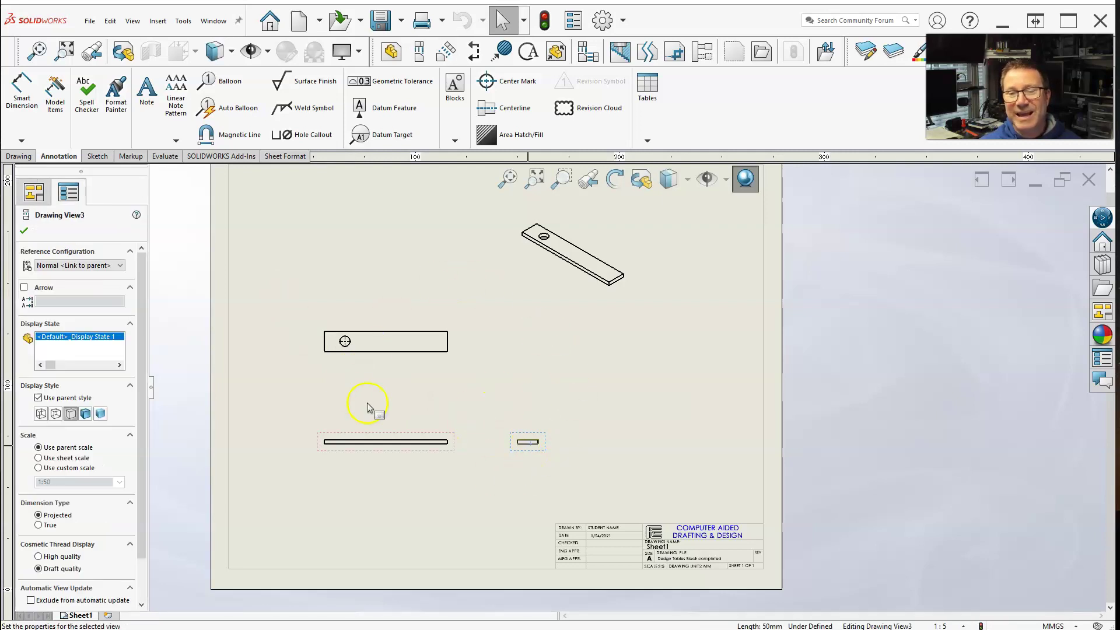
pyautogui.click(648, 140)
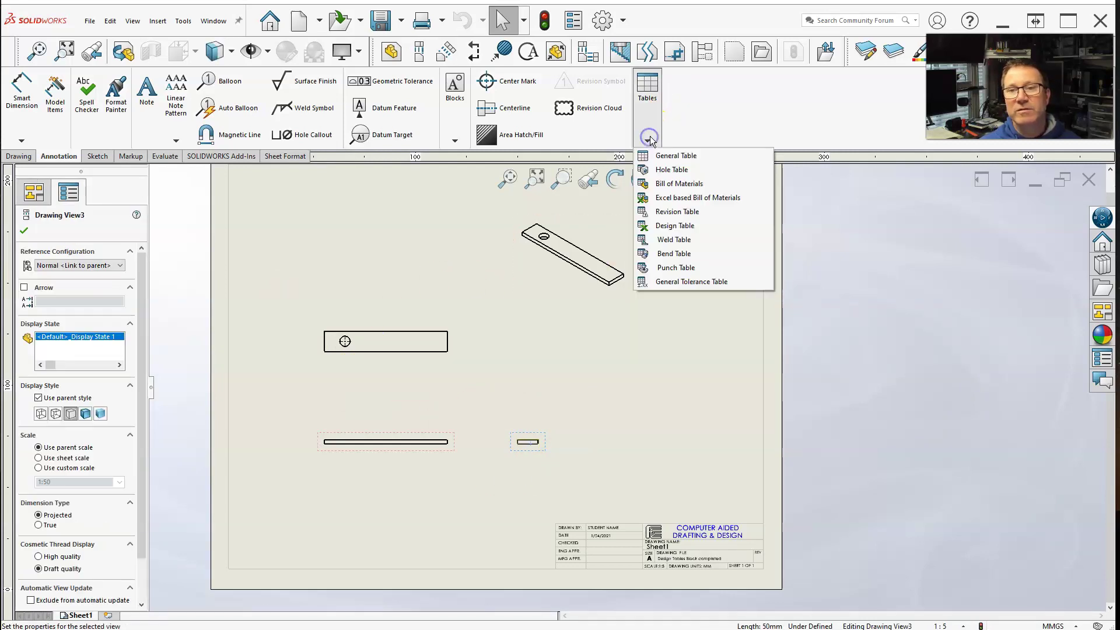
pyautogui.click(658, 230)
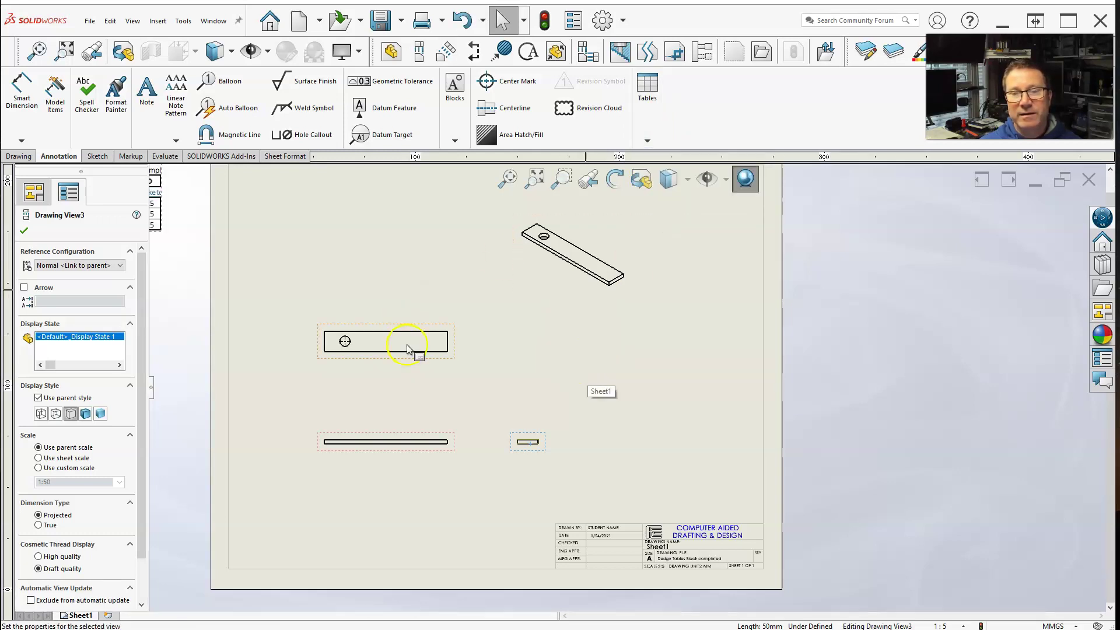
# Place the design table at the sheet's lower right, just above the title block
pyautogui.scroll(-1, 489, 382)
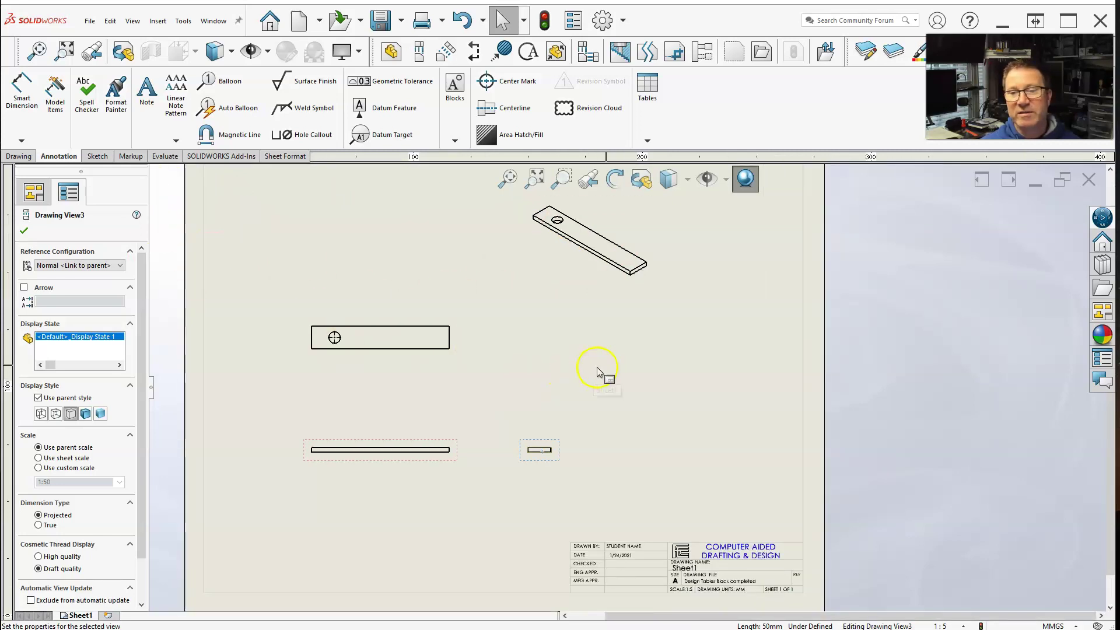
pyautogui.scroll(2, 607, 370)
pyautogui.scroll(-1, 354, 257)
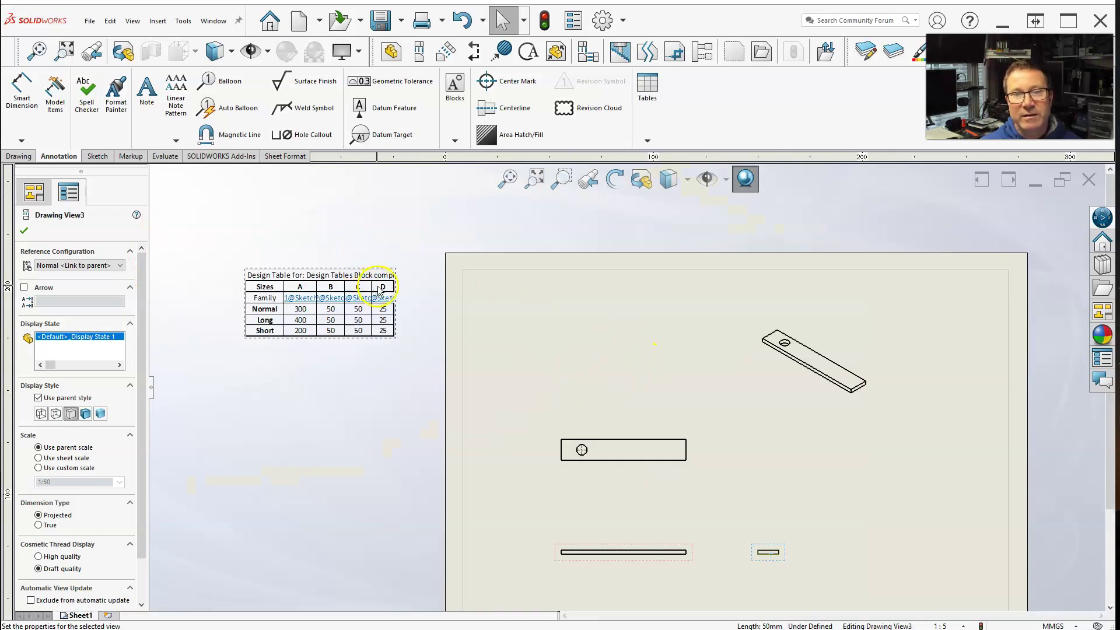
pyautogui.moveTo(391, 271); pyautogui.dragTo(966, 495)
pyautogui.scroll(1, 720, 413)
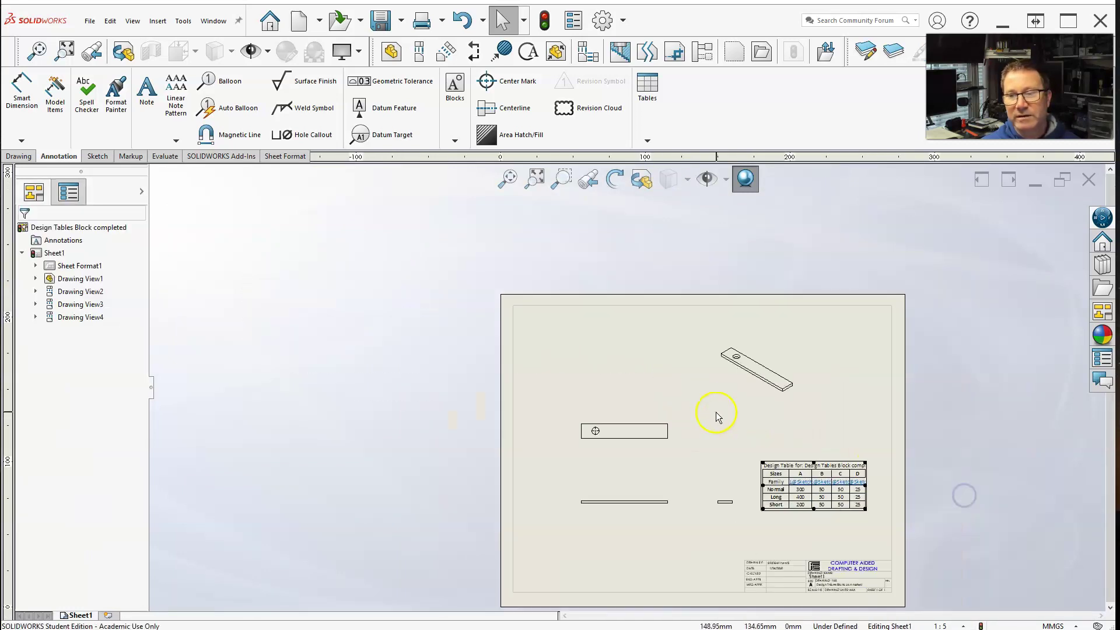
pyautogui.scroll(-3, 863, 555)
pyautogui.scroll(-1, 822, 510)
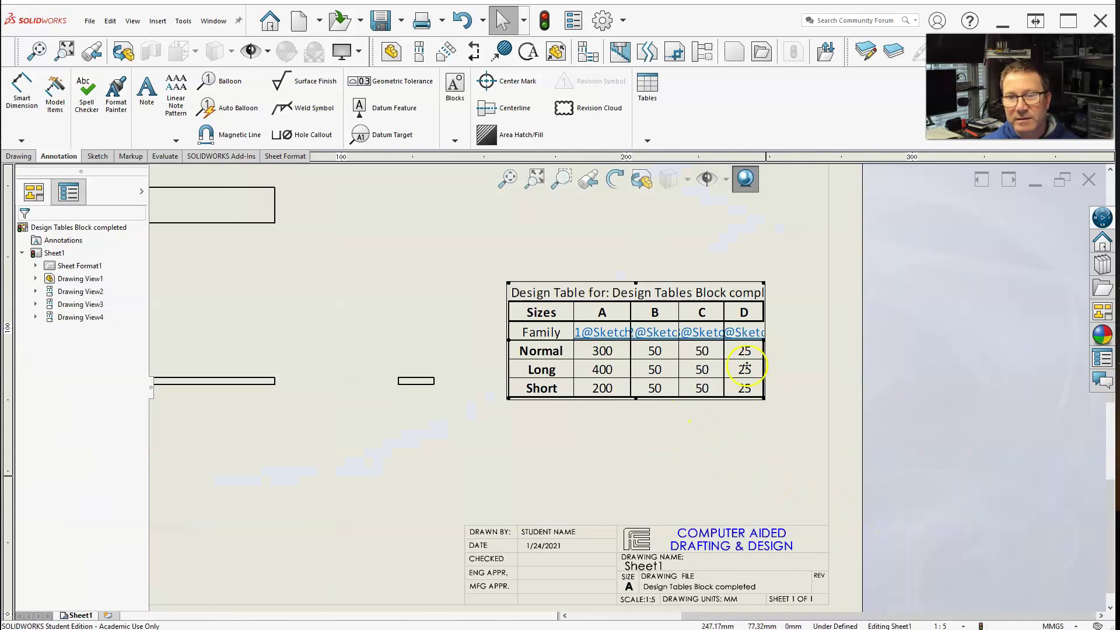
pyautogui.click(755, 417)
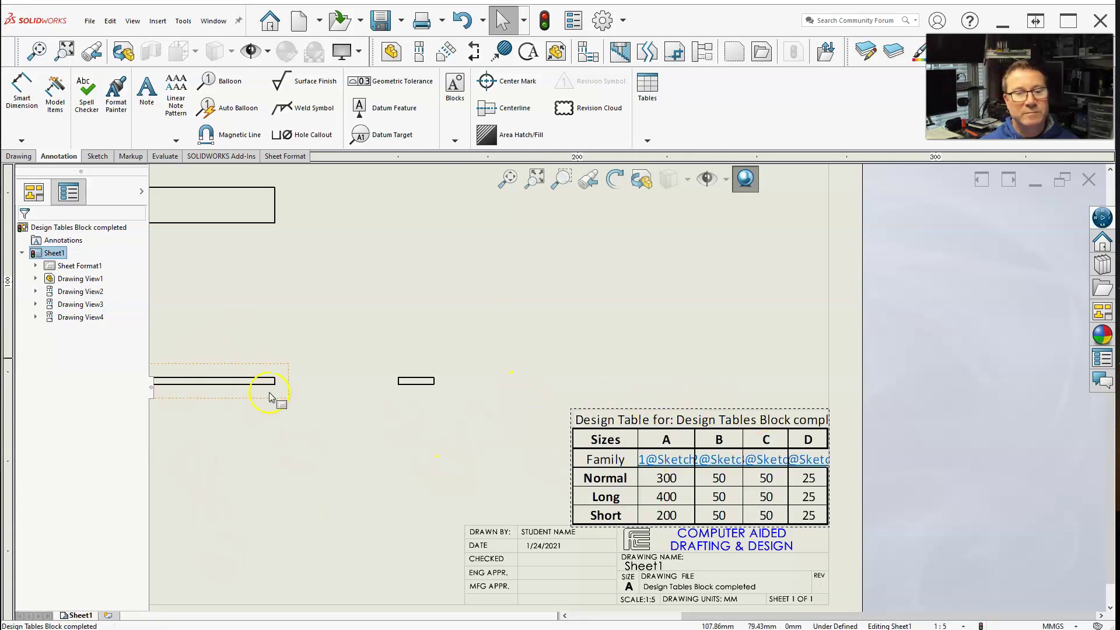
# Move the Excel design table window aside and switch back to the Sheet1 drawing
pyautogui.click(214, 22)
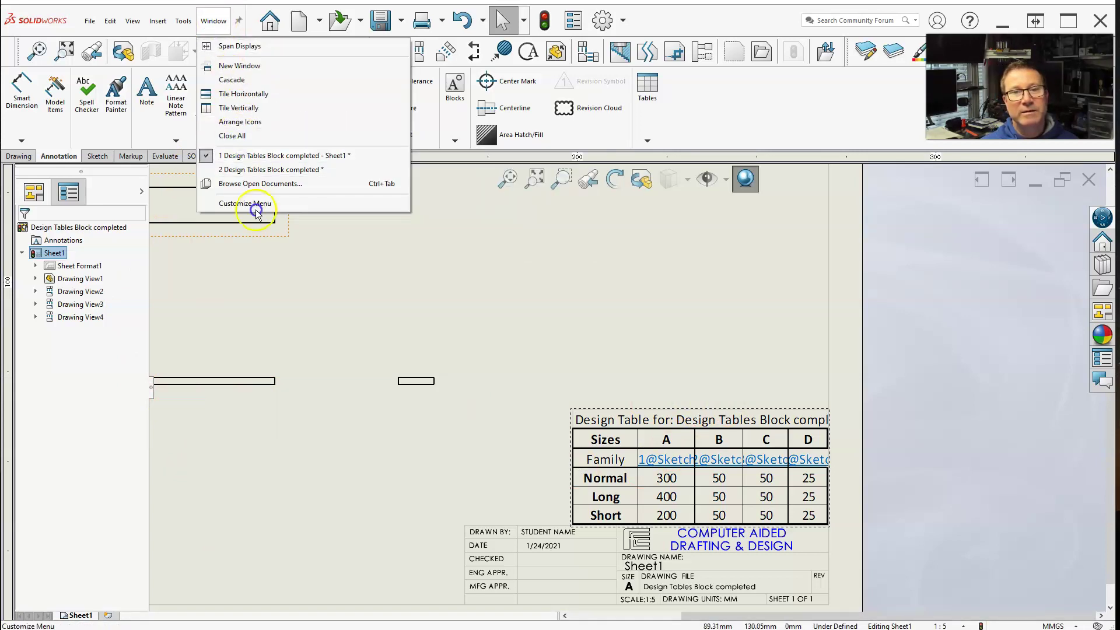
pyautogui.click(629, 401)
pyautogui.click(634, 417)
pyautogui.click(634, 418)
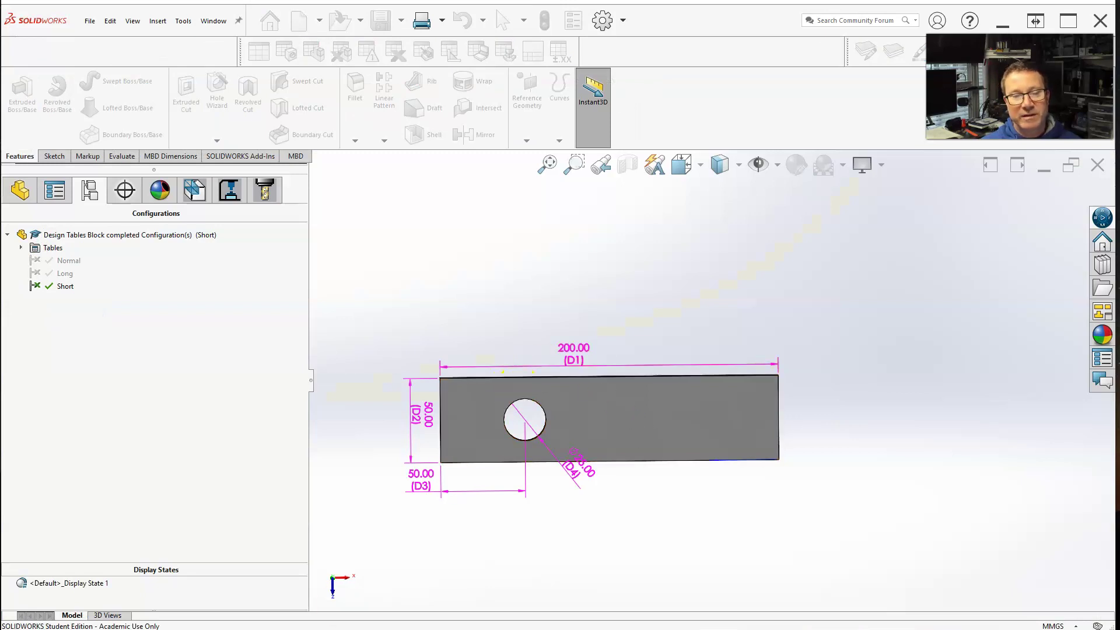
pyautogui.moveTo(303, 128); pyautogui.dragTo(592, 188)
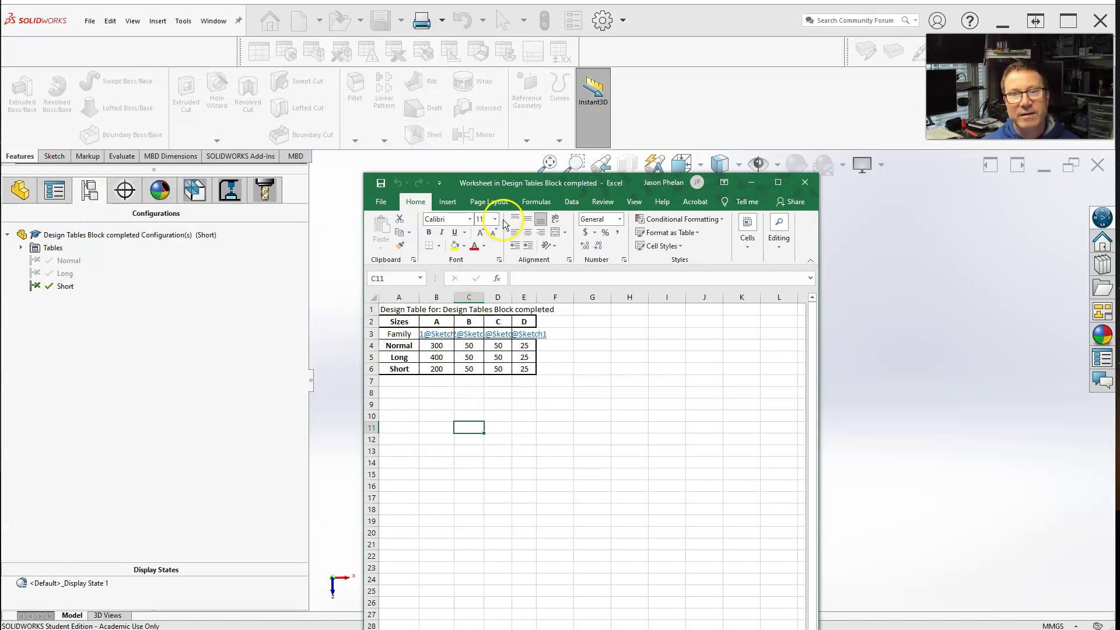
pyautogui.moveTo(521, 185)
pyautogui.mouseDown()
pyautogui.moveTo(293, 137)
pyautogui.moveTo(180, 129)
pyautogui.mouseUp()
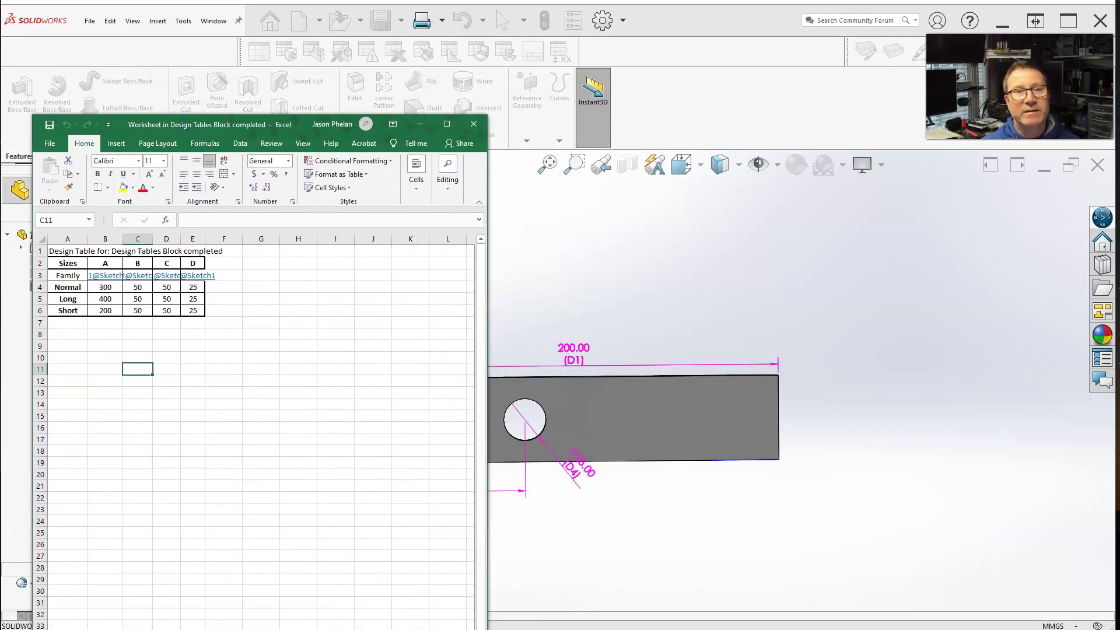
pyautogui.click(214, 20)
pyautogui.click(226, 167)
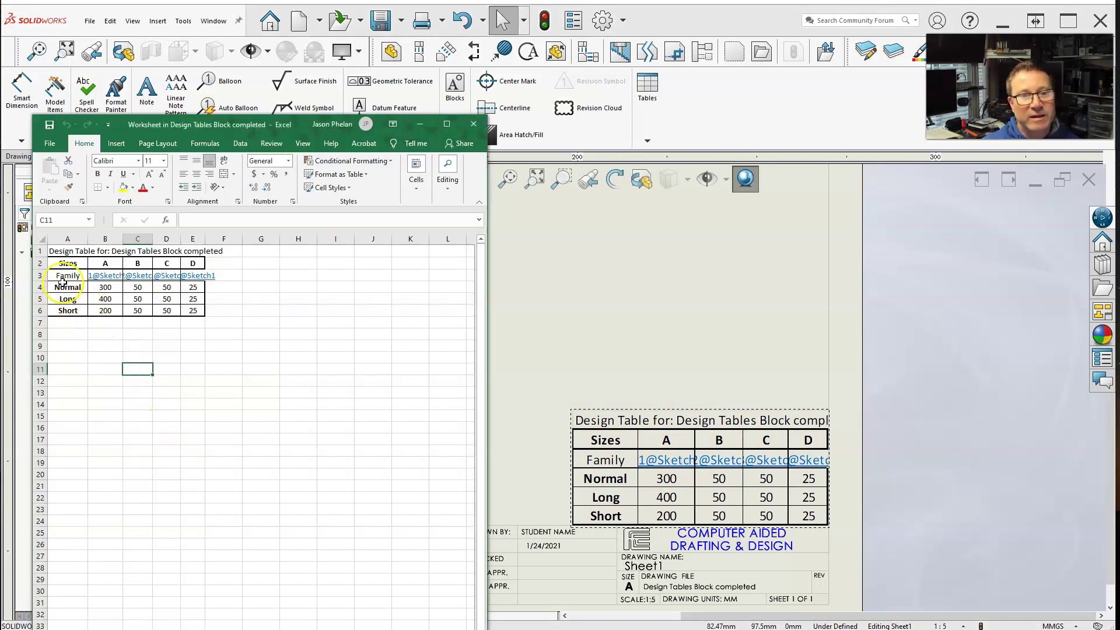
# Hide row 3 (Family) and row 1 (table title) in the Excel design table
pyautogui.click(41, 275)
pyautogui.rightClick(42, 275)
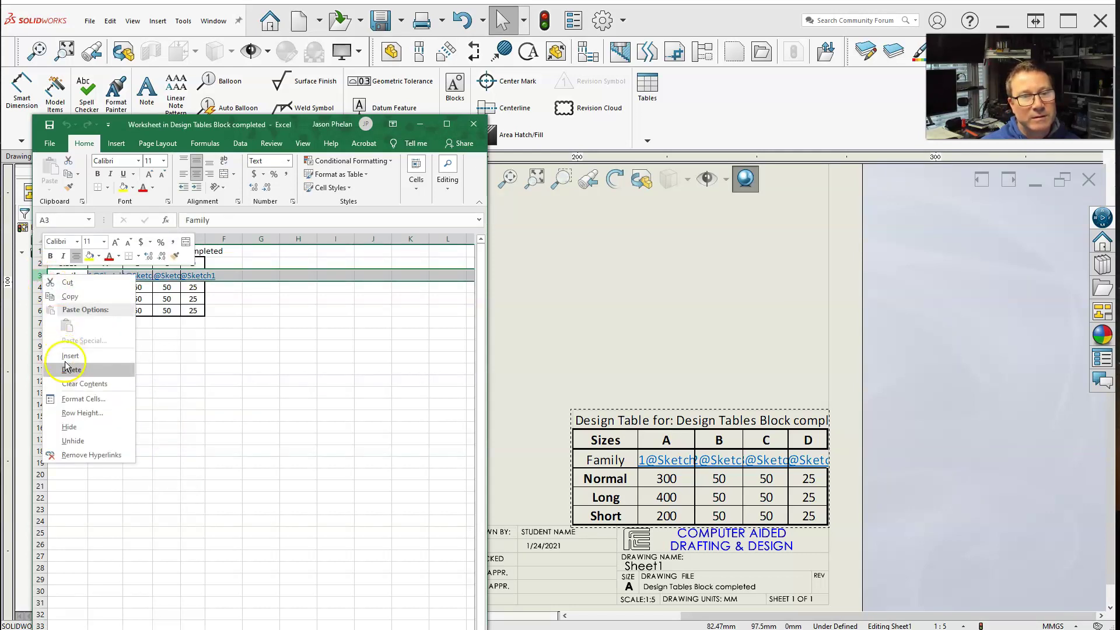
pyautogui.click(78, 427)
pyautogui.click(41, 250)
pyautogui.rightClick(42, 250)
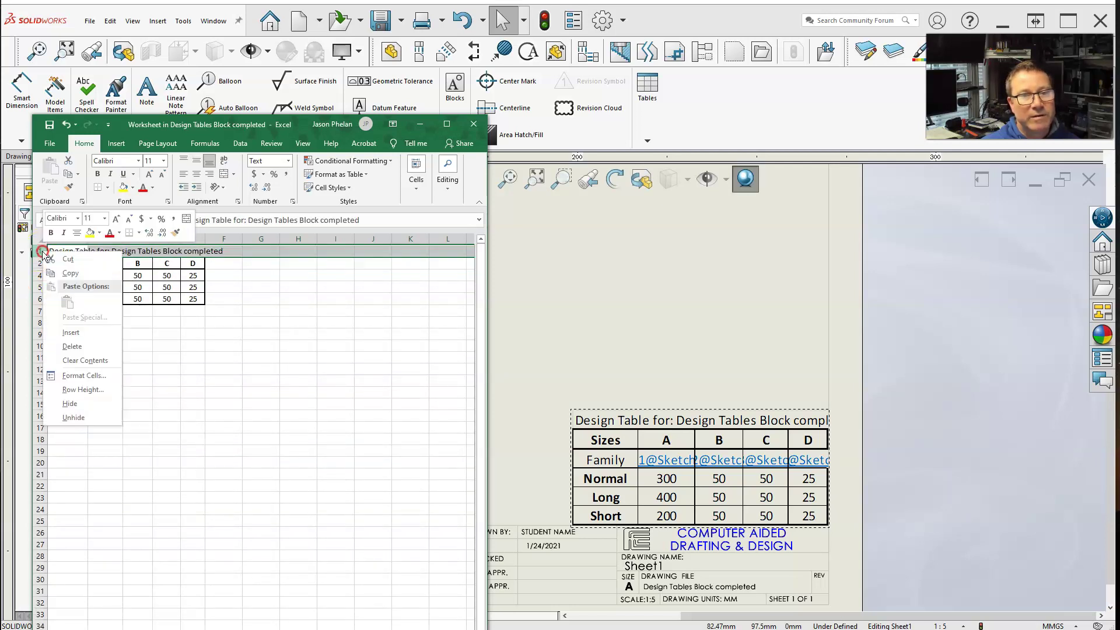
pyautogui.click(68, 403)
pyautogui.click(80, 348)
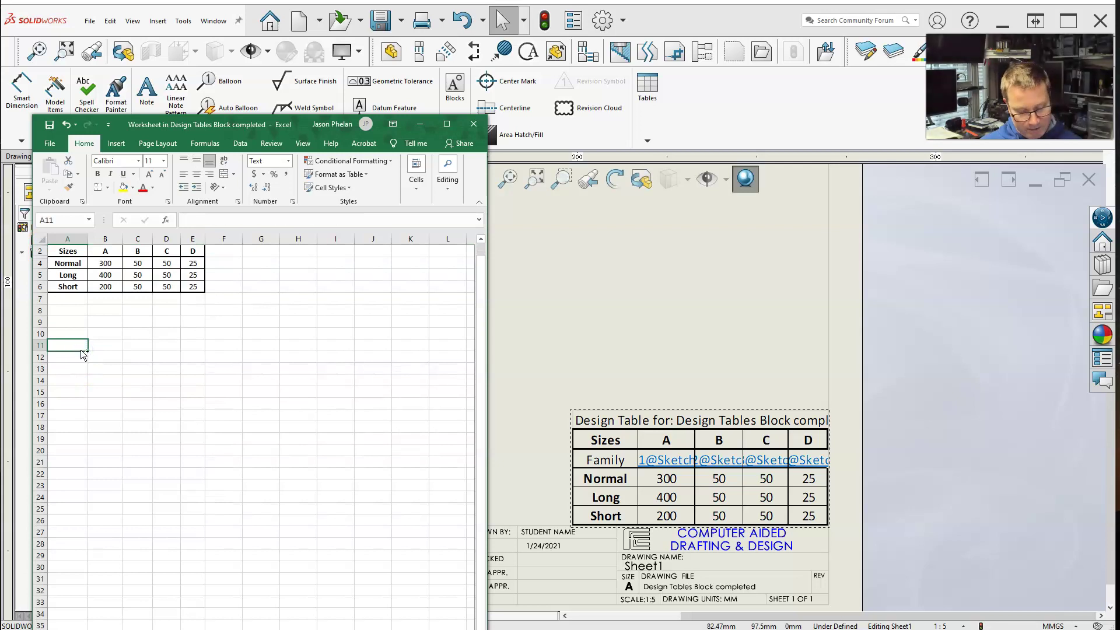
pyautogui.click(214, 21)
# Switch to the part document and back to Sheet1 so the table updates without title and Family rows
pyautogui.click(240, 169)
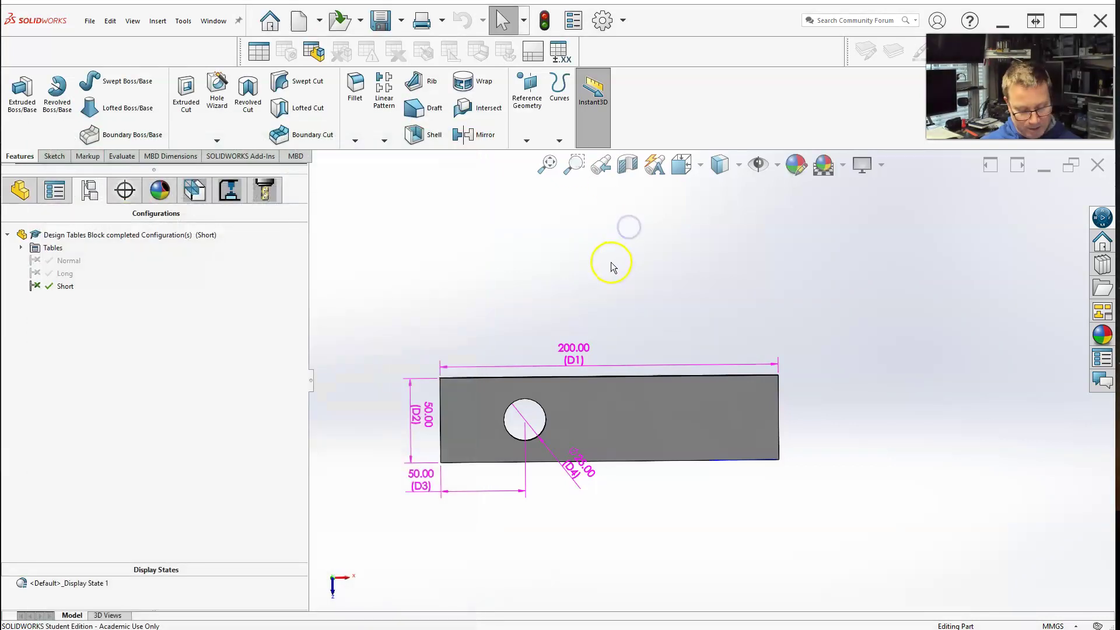
pyautogui.click(215, 21)
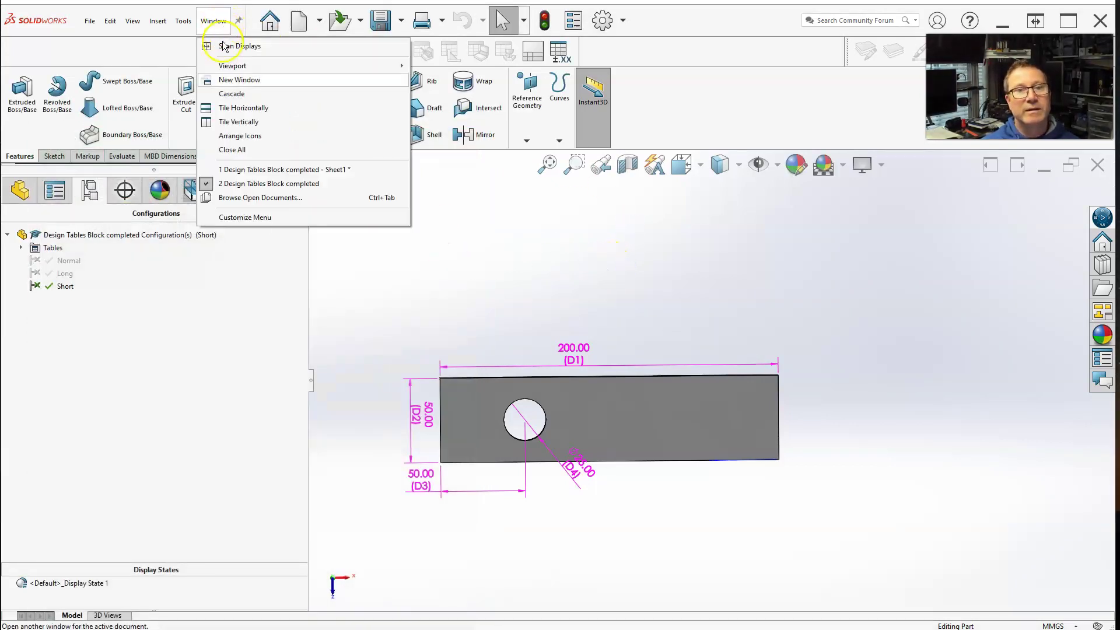
pyautogui.click(251, 170)
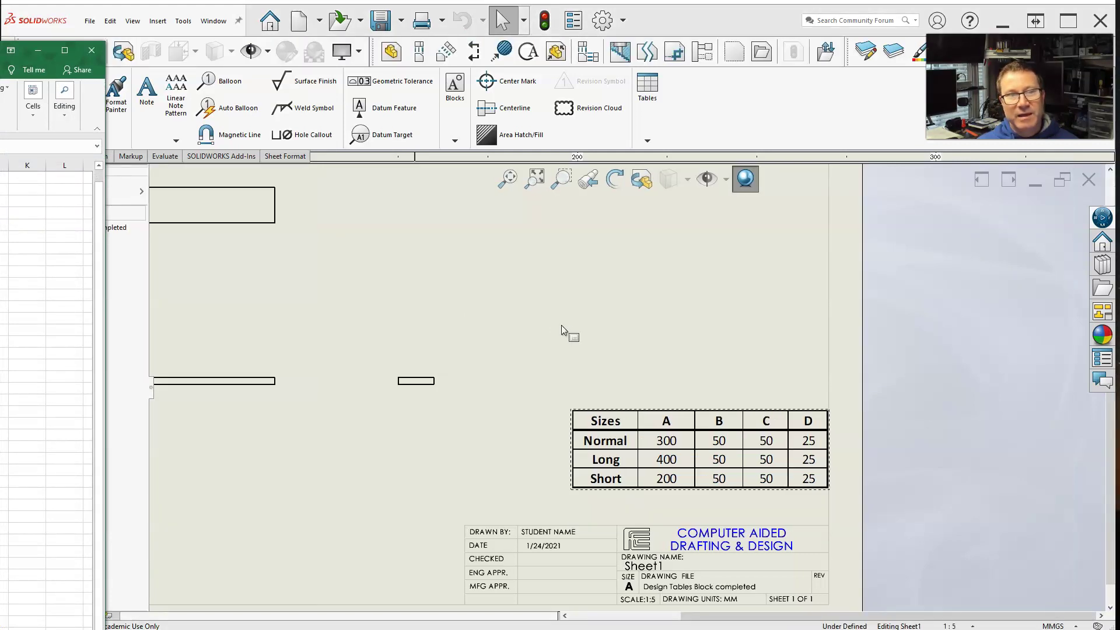
# Push the Excel window off-screen and drag the design table down onto the title block
pyautogui.moveTo(0, 50); pyautogui.dragTo(367, 219)
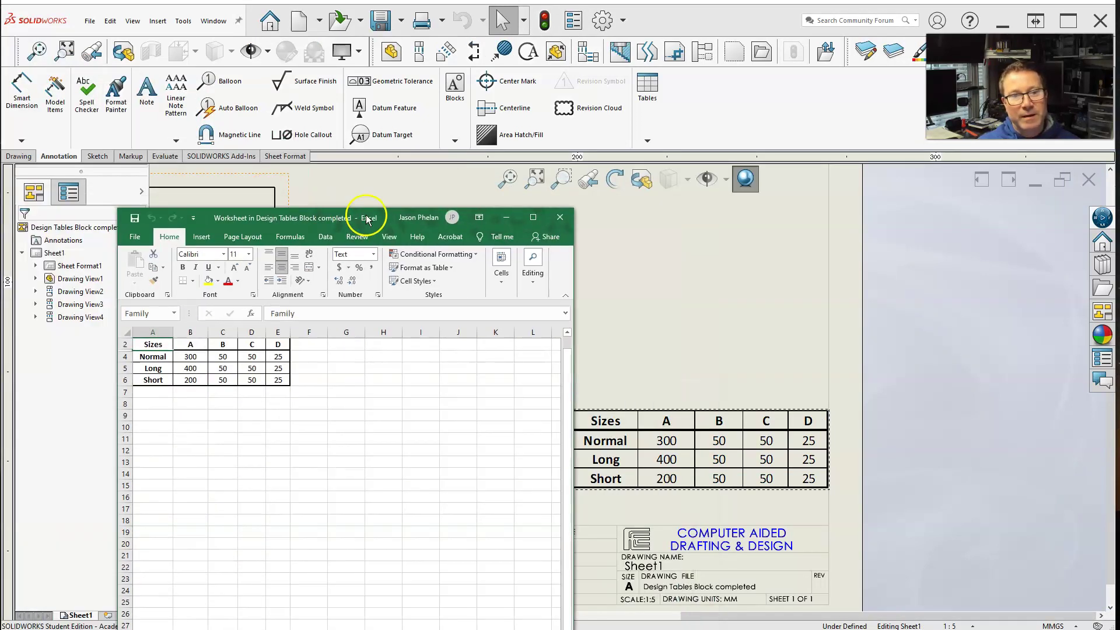
pyautogui.moveTo(289, 216); pyautogui.dragTo(34, 178)
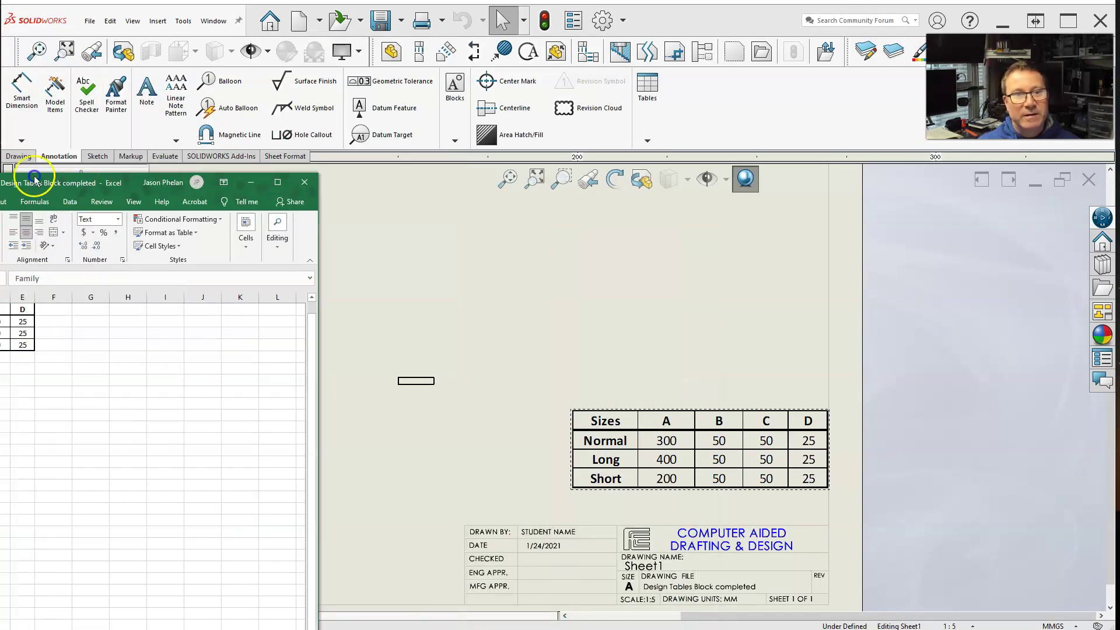
pyautogui.click(646, 412)
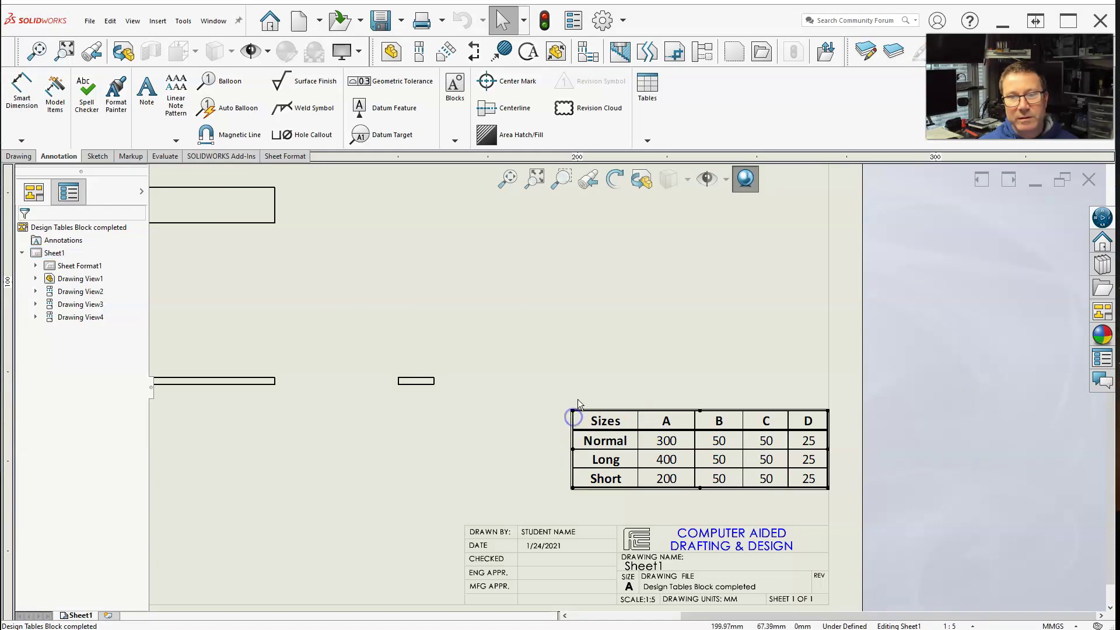
pyautogui.click(571, 420)
pyautogui.moveTo(576, 416); pyautogui.dragTo(573, 453)
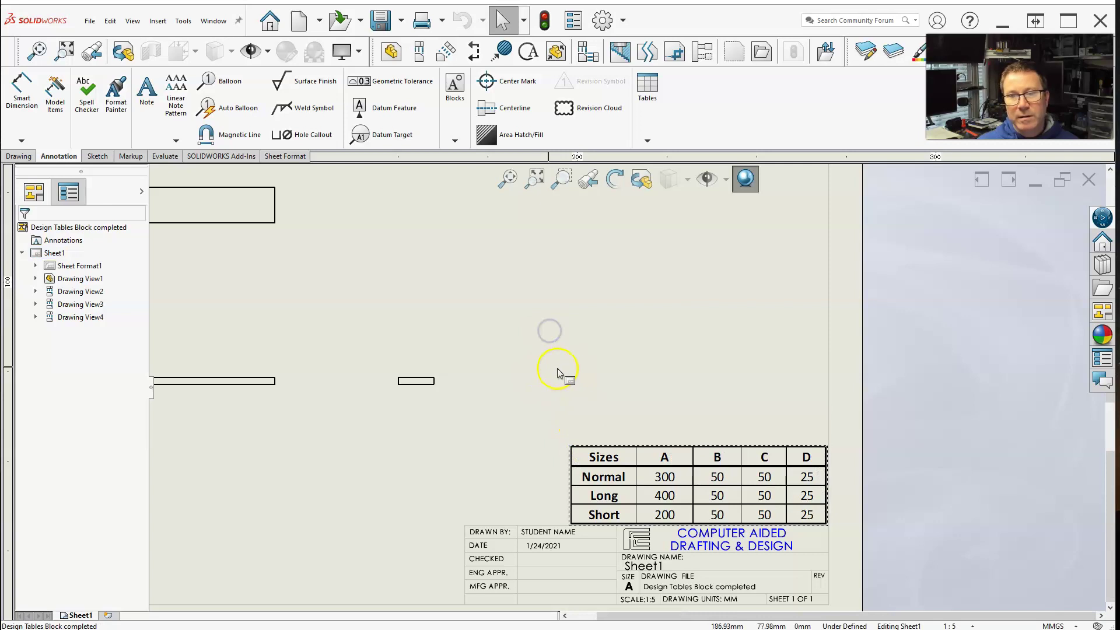
pyautogui.scroll(3, 605, 388)
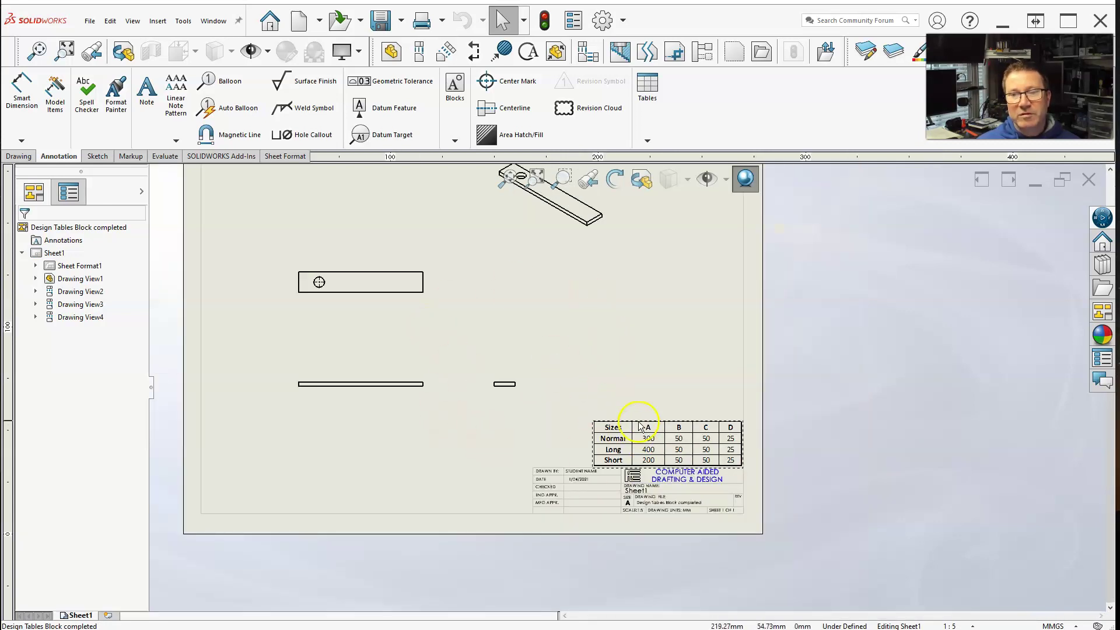
pyautogui.scroll(-2, 639, 430)
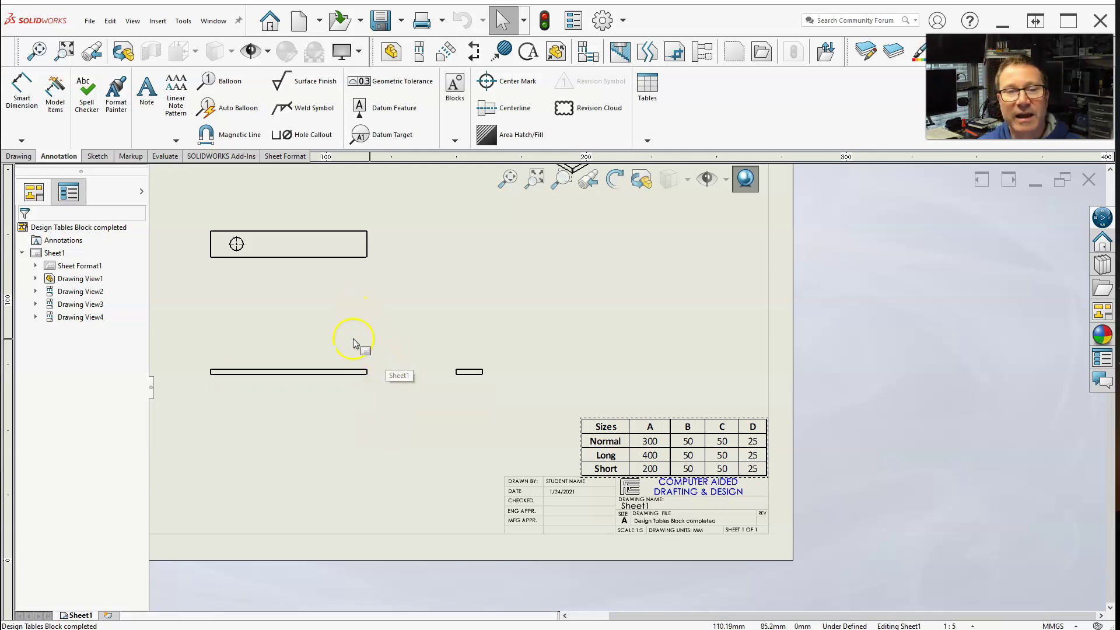
# Dimension the top view's top edge at 300.00 and relabel the dimension text A
pyautogui.click(22, 89)
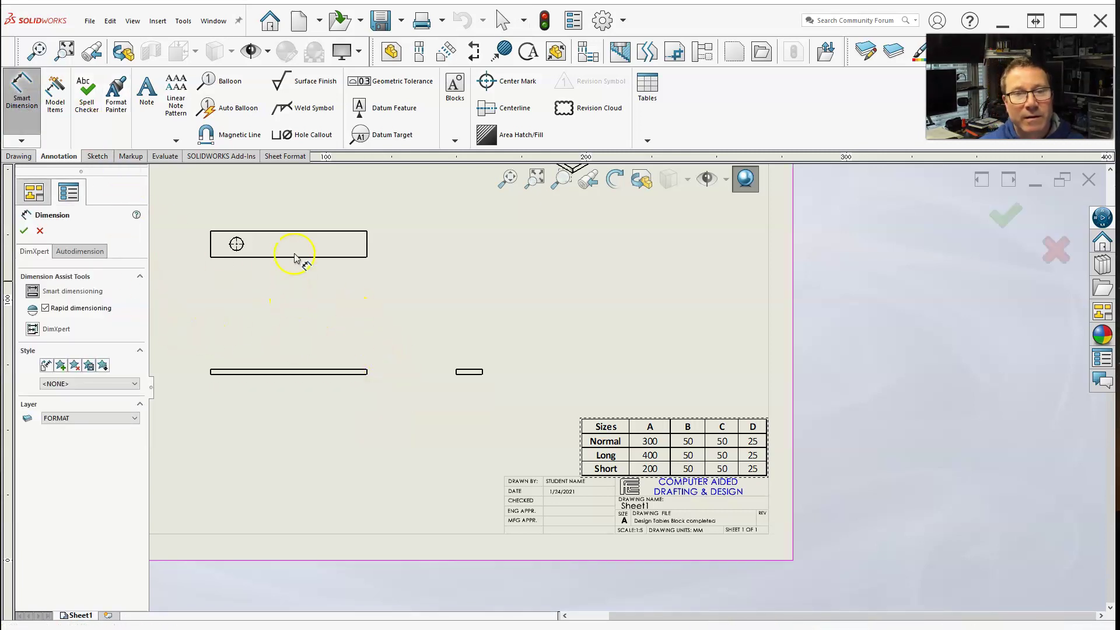
pyautogui.click(295, 232)
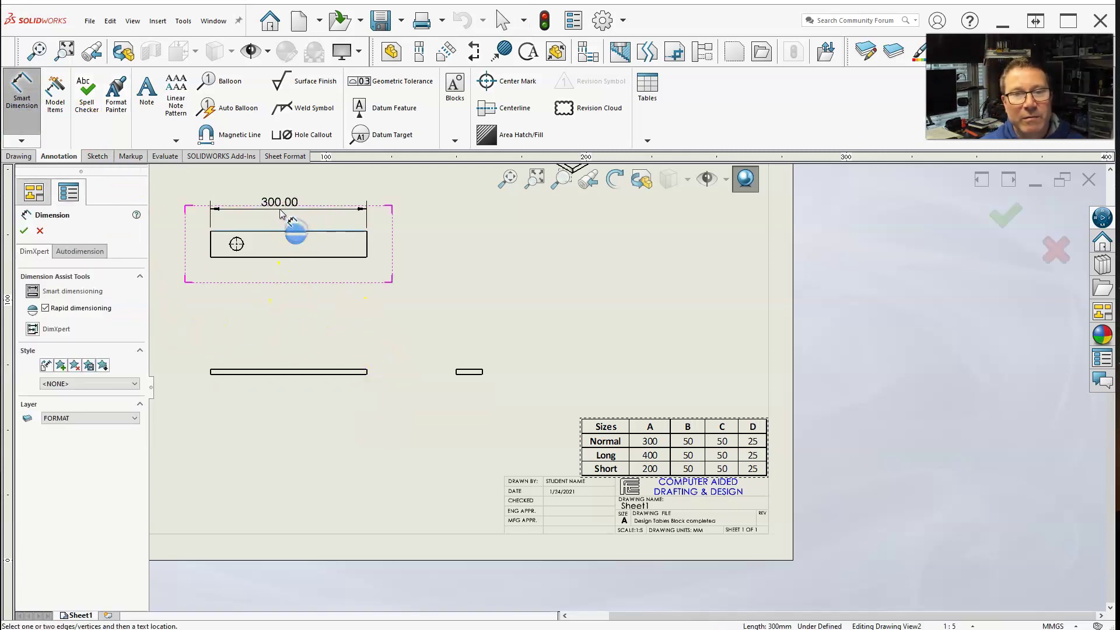
pyautogui.click(286, 210)
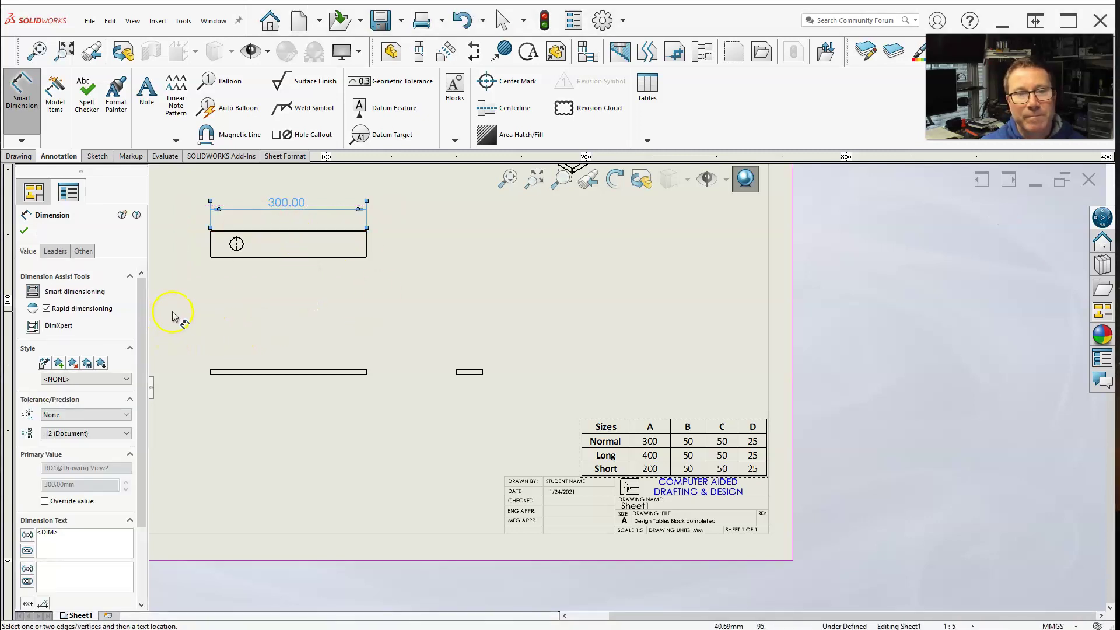
pyautogui.click(77, 538)
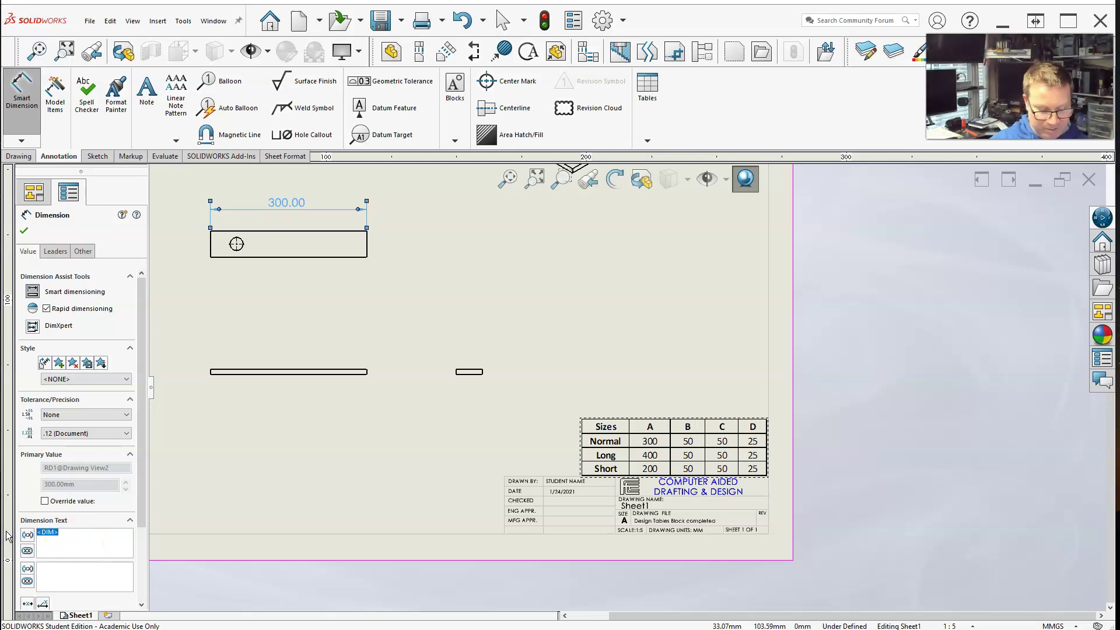
pyautogui.write('A')
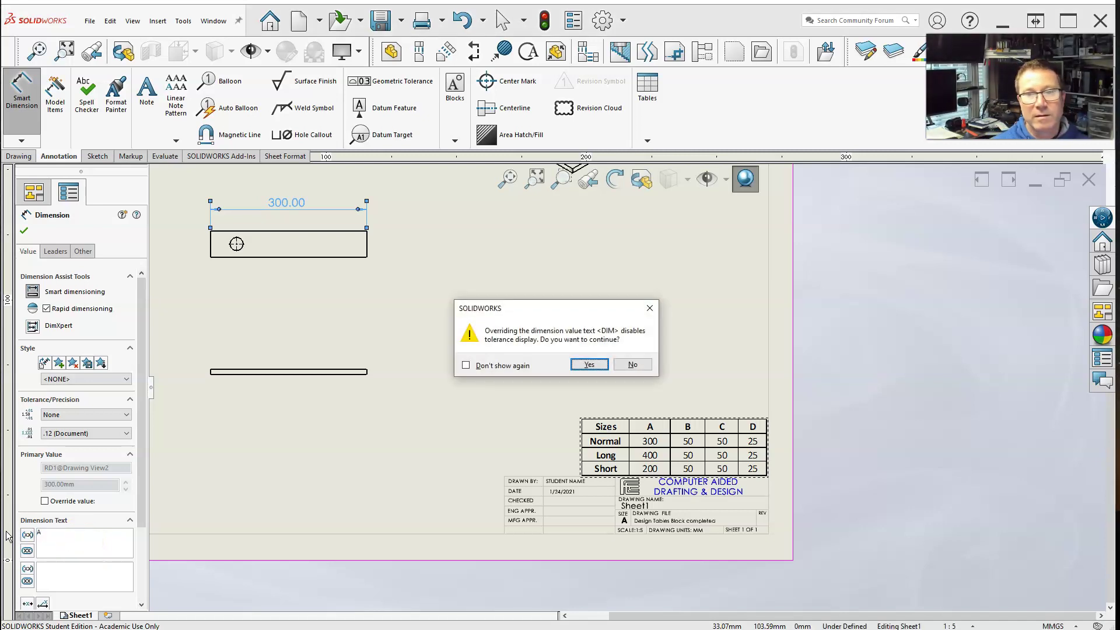
pyautogui.click(584, 364)
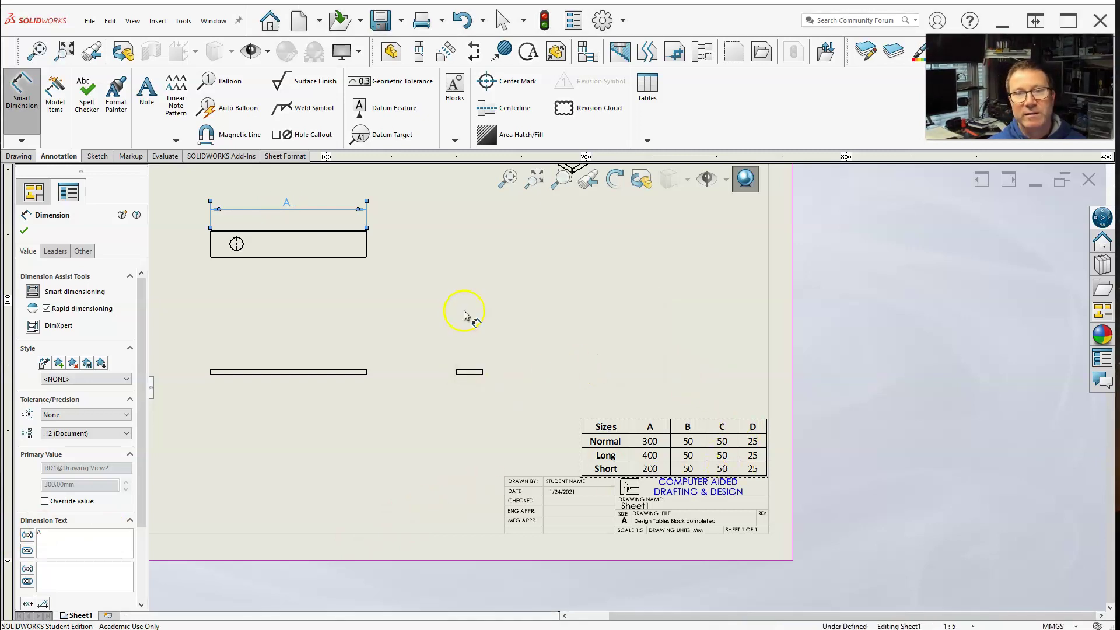
# Add the 50.00 height dimension on the top view's right edge, relabelled B
pyautogui.click(466, 312)
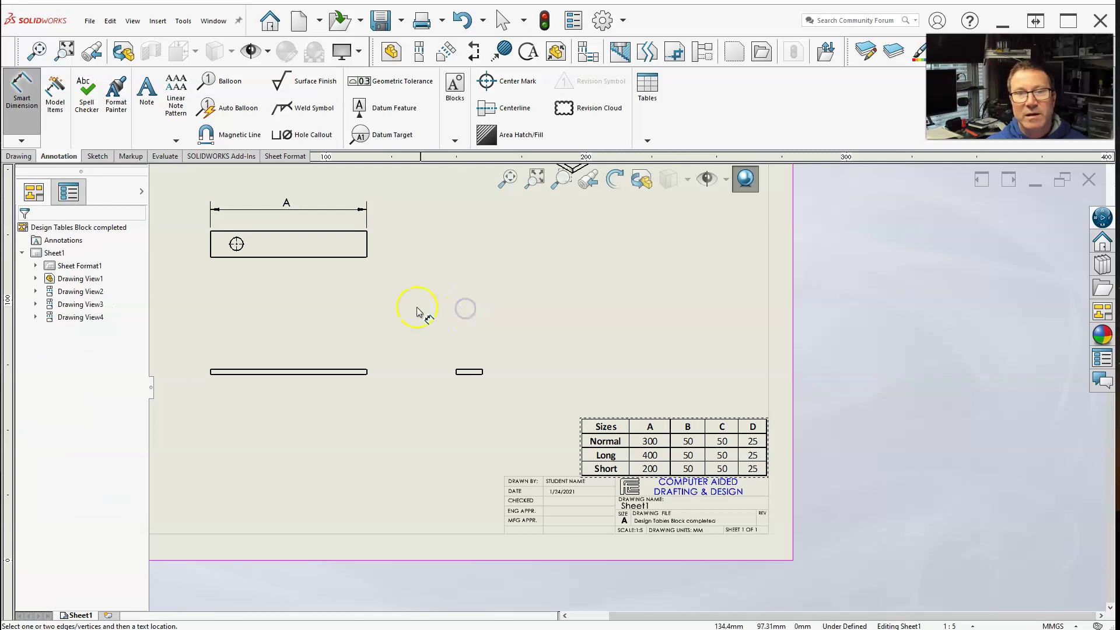
pyautogui.click(362, 246)
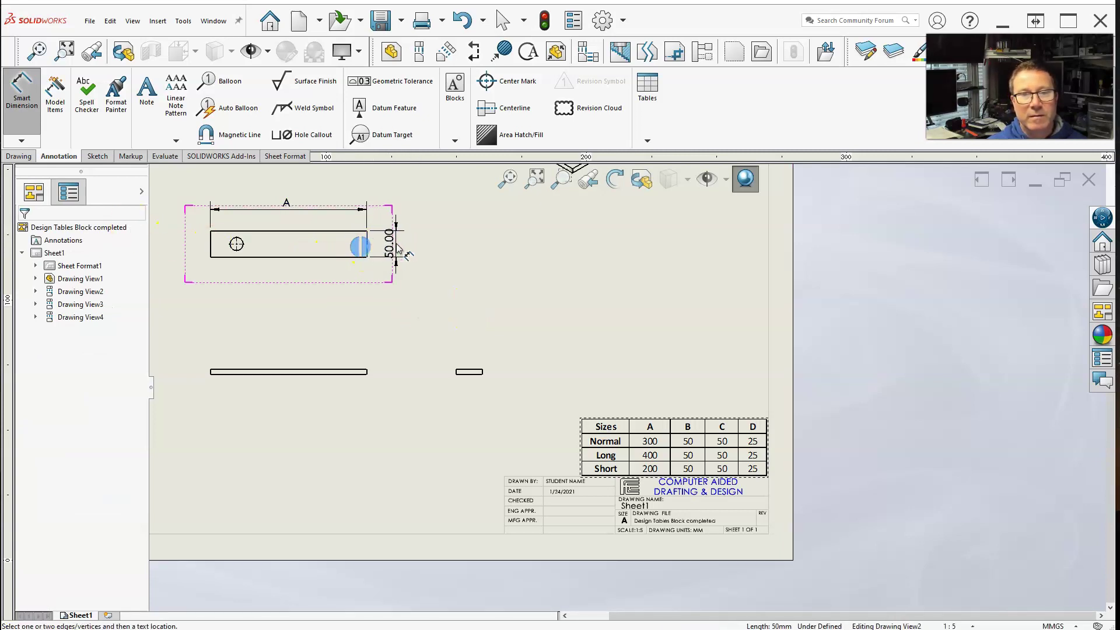
pyautogui.click(397, 248)
pyautogui.moveTo(58, 532); pyautogui.dragTo(33, 532)
pyautogui.write('B')
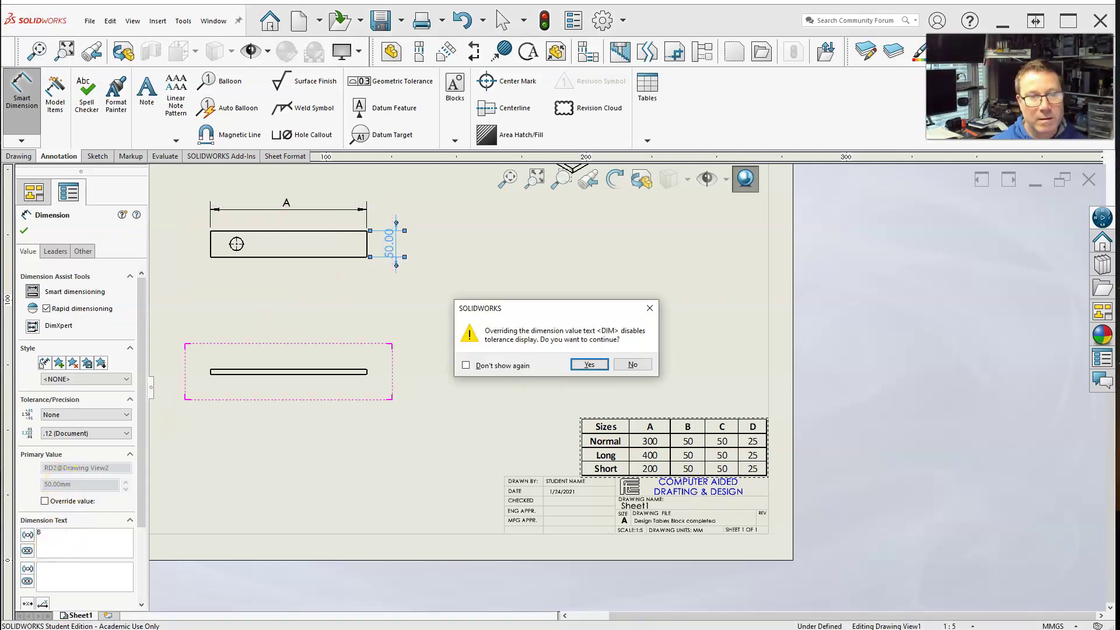
pyautogui.click(588, 365)
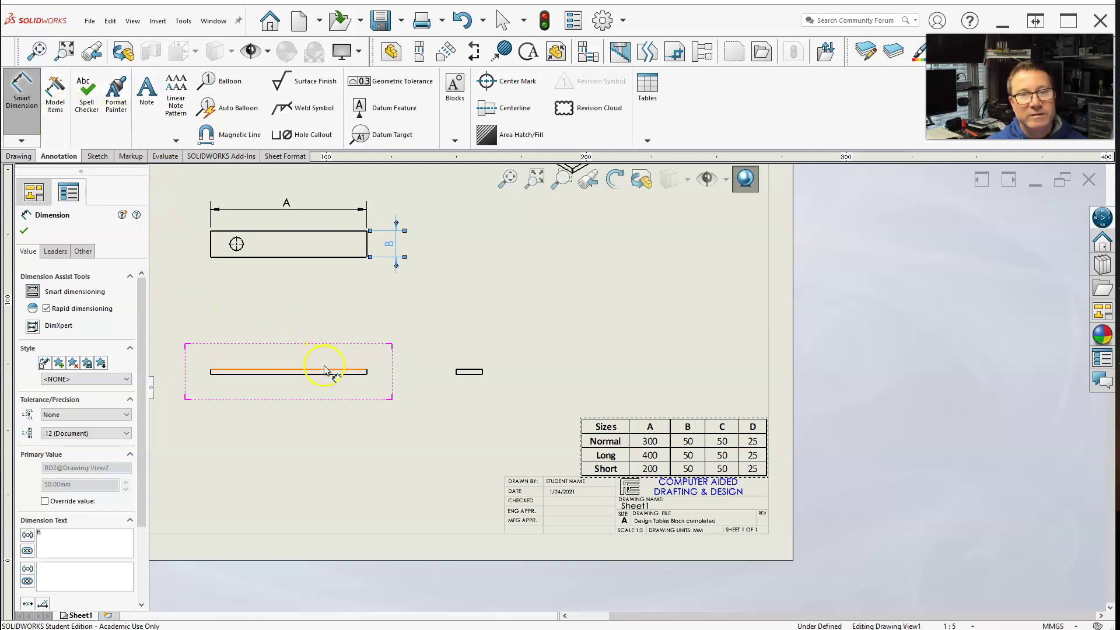
# Add the 10.00 thickness dimension on the lower view's right edge, relabelled C
pyautogui.scroll(-2, 395, 385)
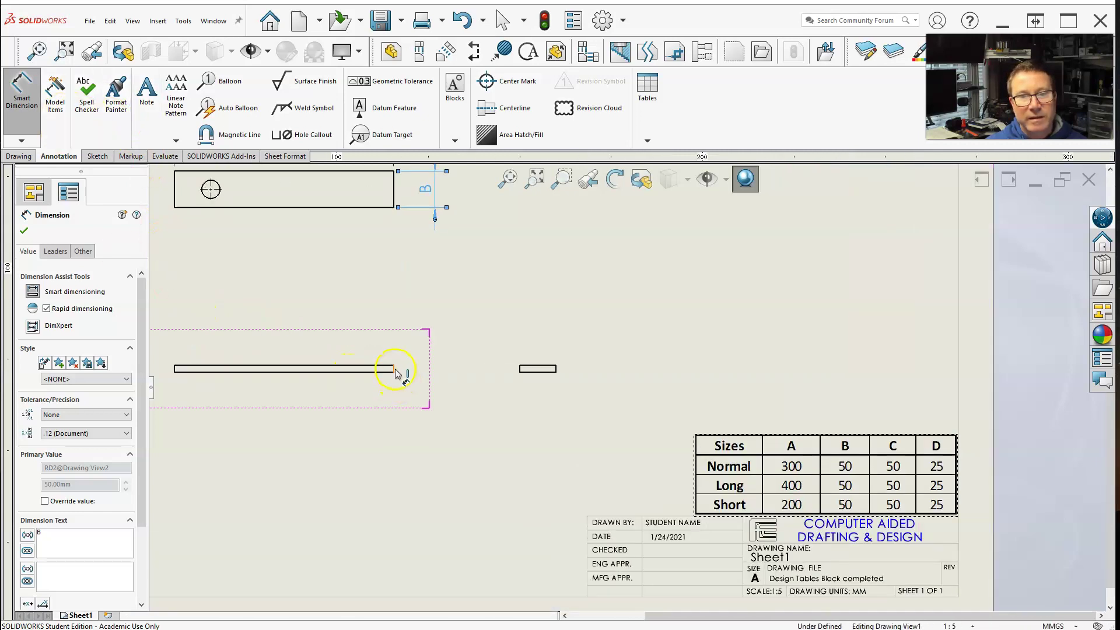
pyautogui.click(395, 370)
pyautogui.click(429, 404)
pyautogui.click(330, 436)
pyautogui.doubleClick(70, 533)
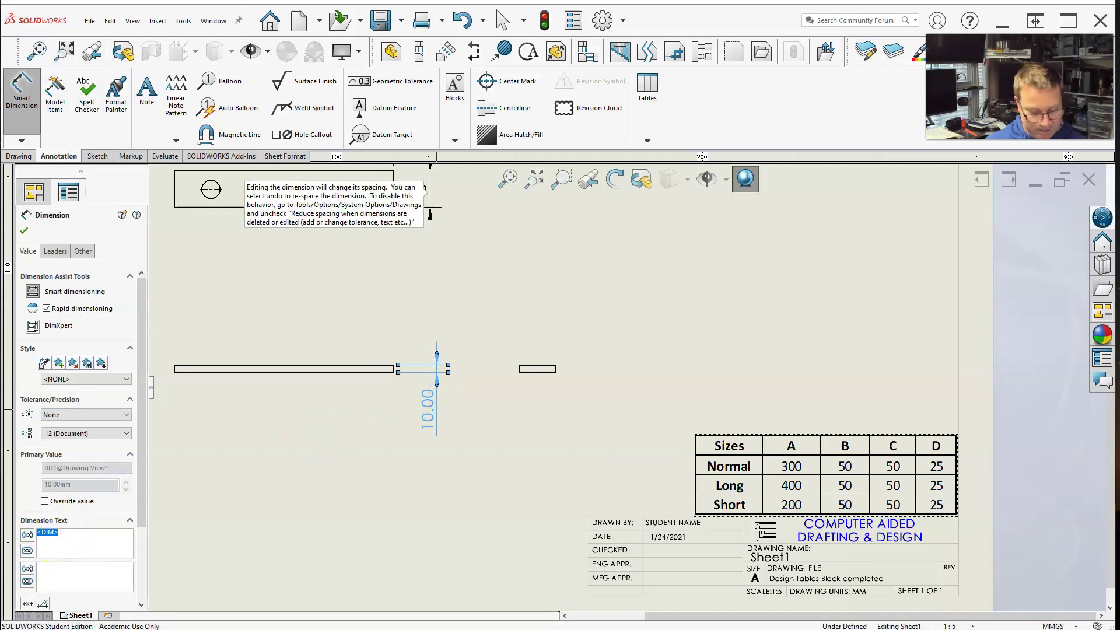
pyautogui.write('C')
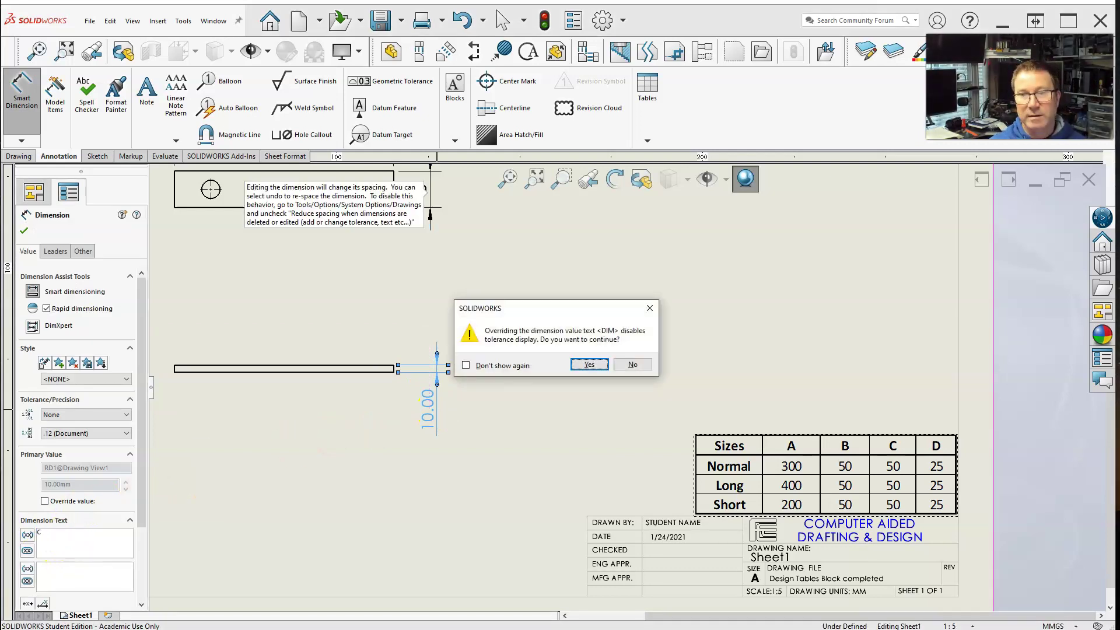
pyautogui.click(589, 364)
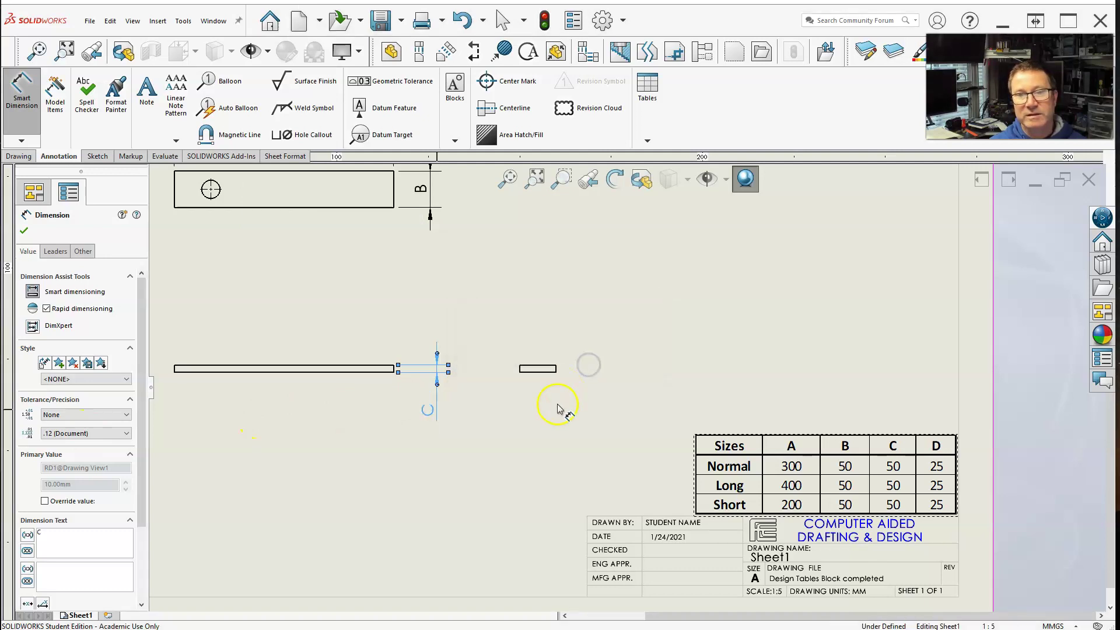
pyautogui.scroll(1, 540, 416)
pyautogui.scroll(1, 539, 416)
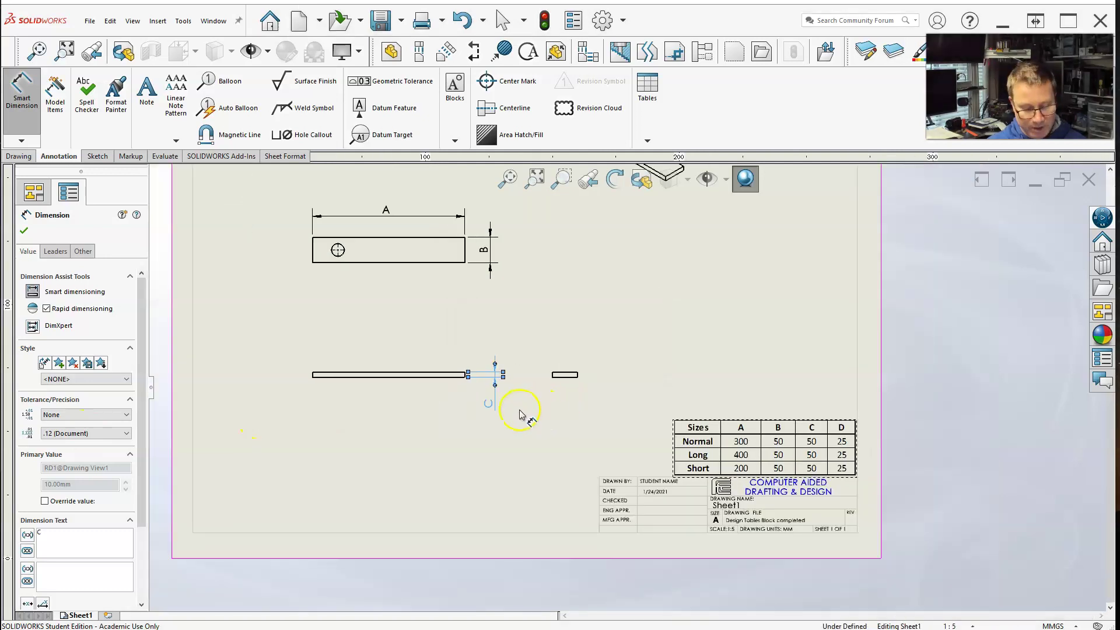
# Give dimension B a custom horizontal text position
pyautogui.press('Escape')
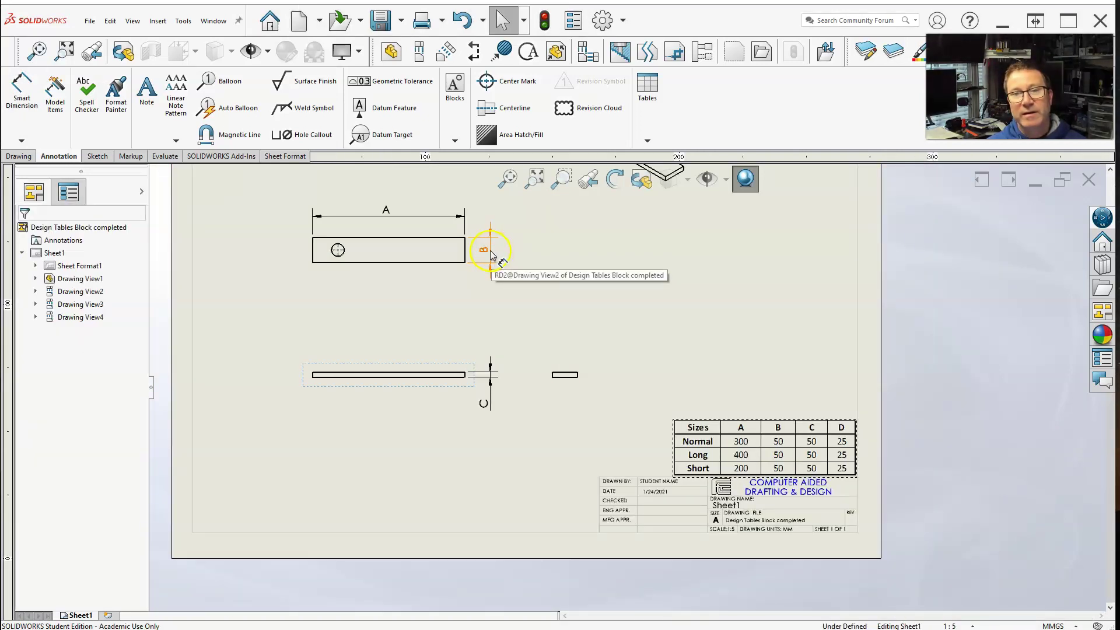
pyautogui.click(492, 252)
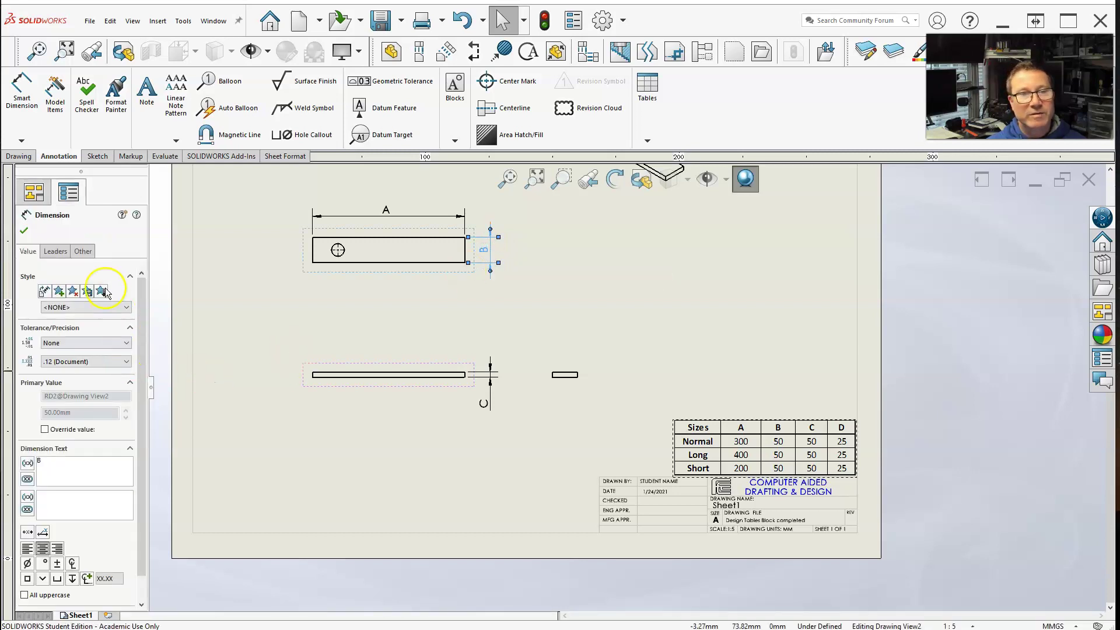
pyautogui.click(66, 252)
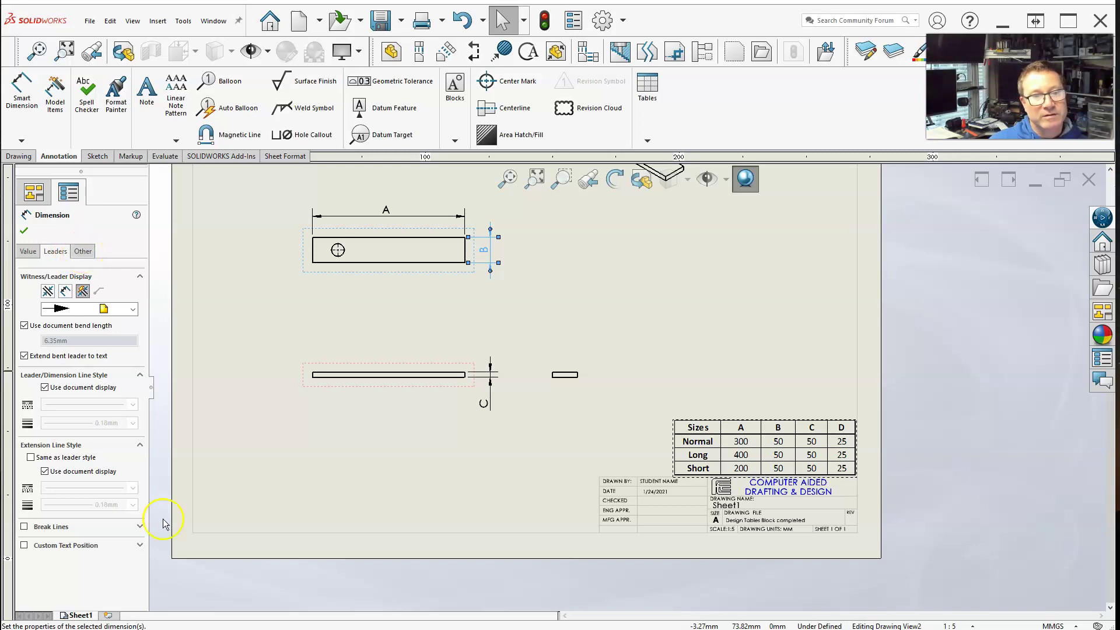
pyautogui.click(140, 545)
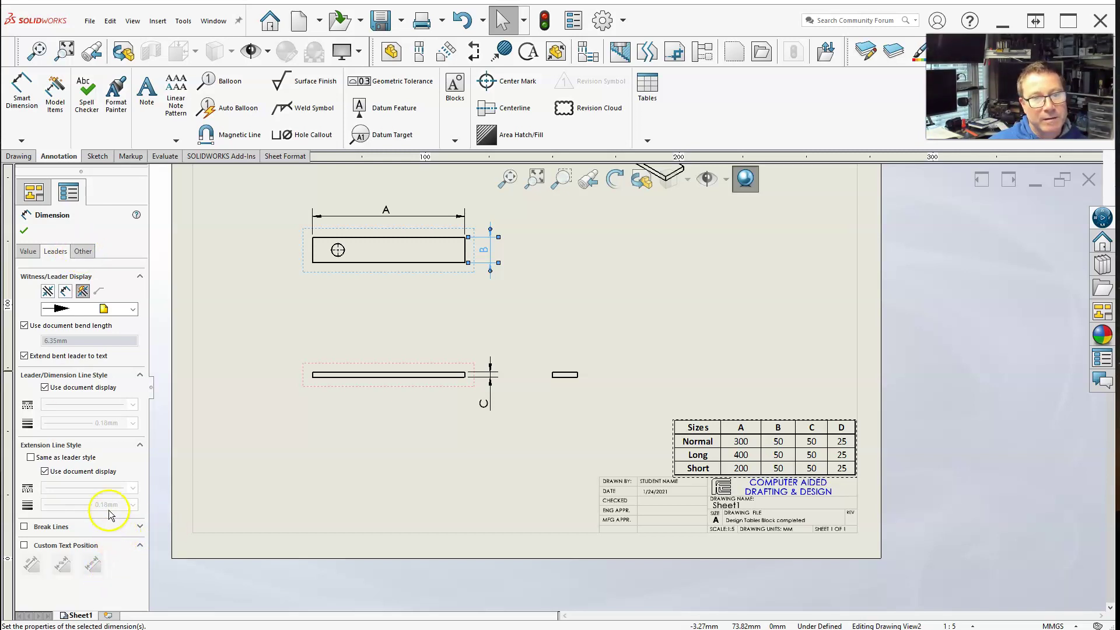
pyautogui.click(24, 545)
pyautogui.click(66, 566)
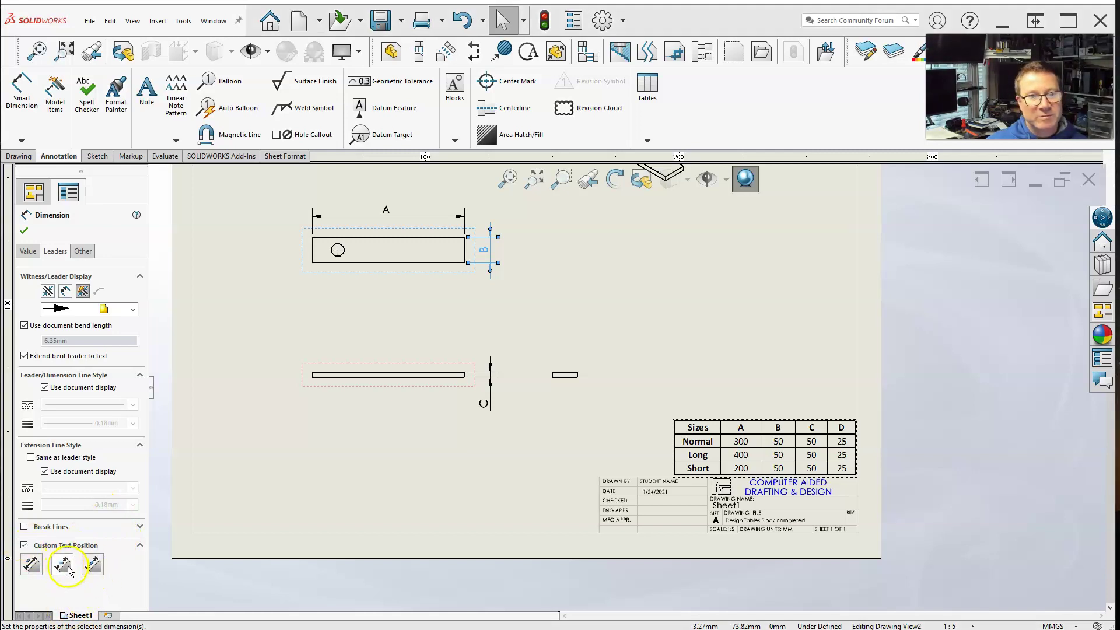
# Make dimension C's text horizontal and move its label above the edge view
pyautogui.click(484, 403)
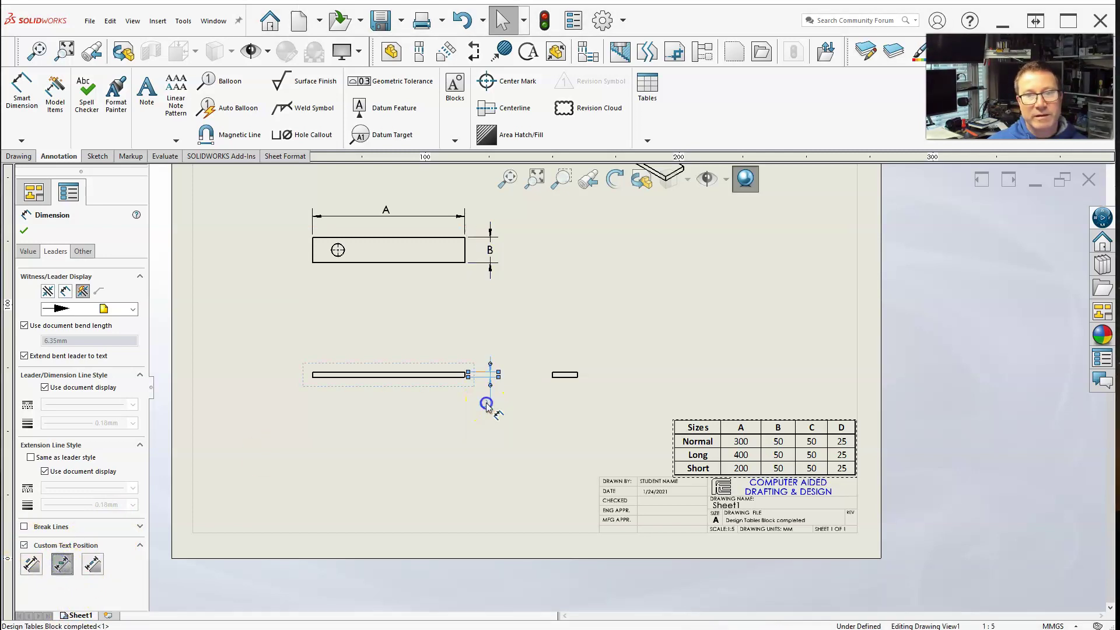
pyautogui.click(24, 545)
pyautogui.click(62, 565)
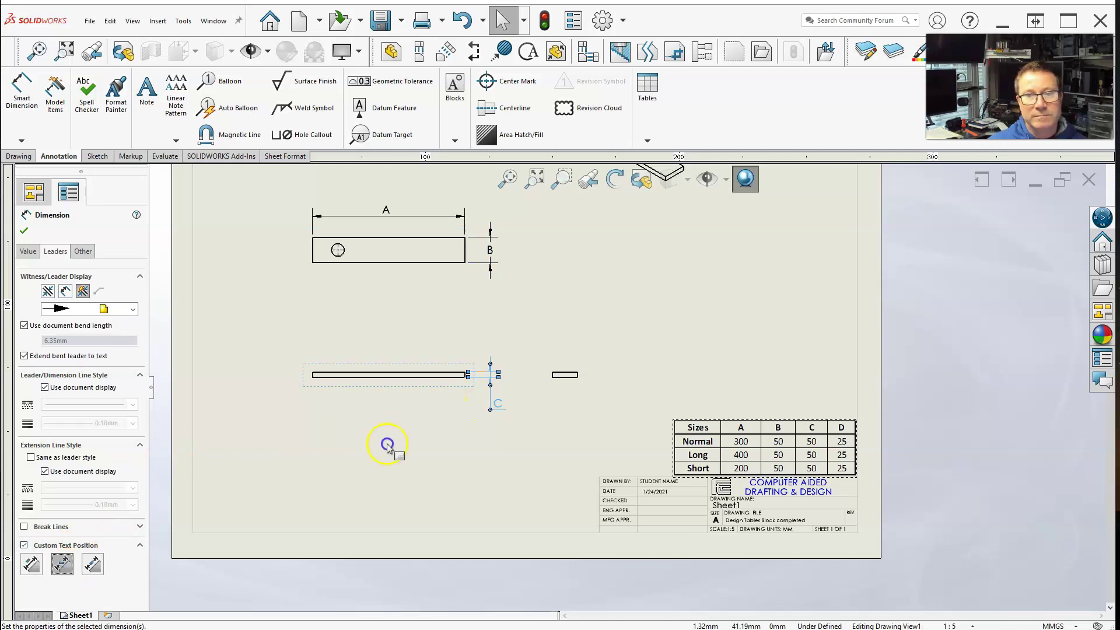
pyautogui.click(413, 437)
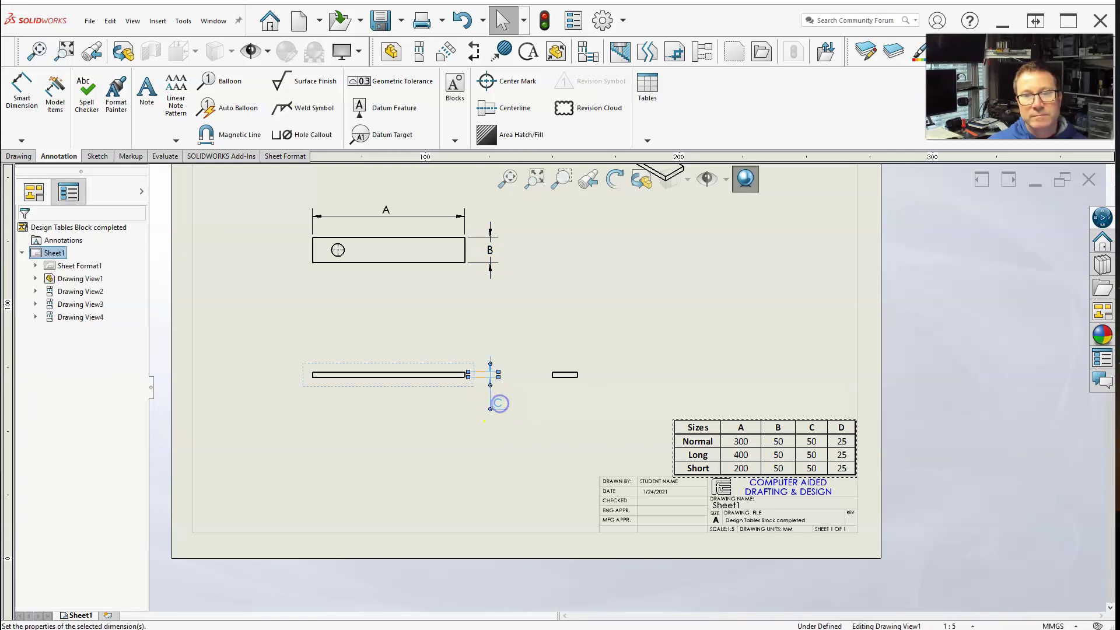
pyautogui.moveTo(500, 403); pyautogui.dragTo(503, 352)
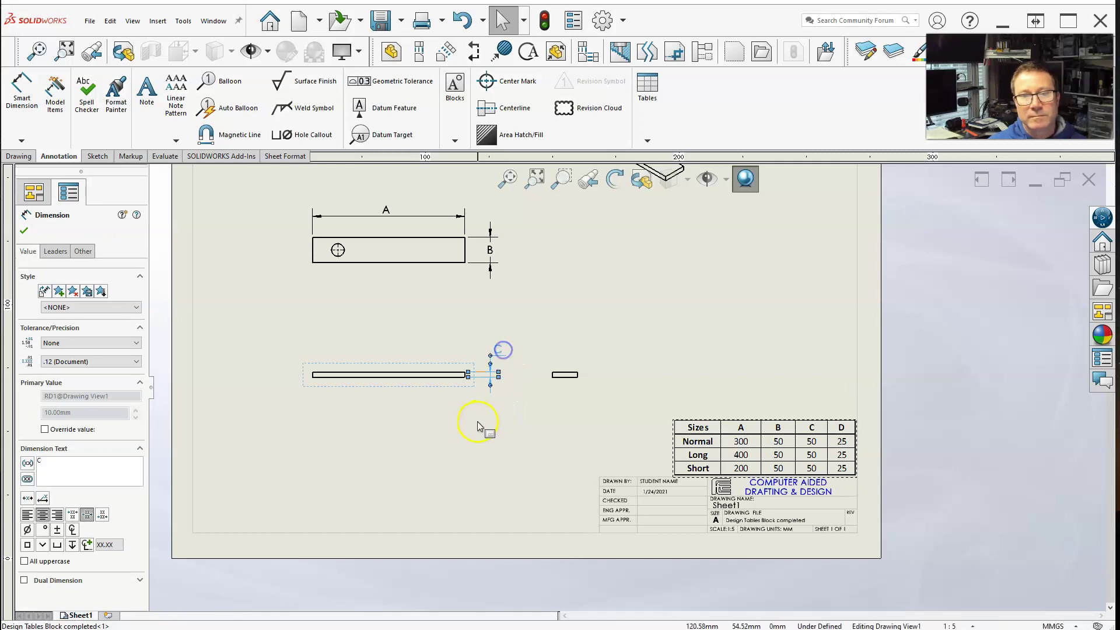
pyautogui.click(467, 436)
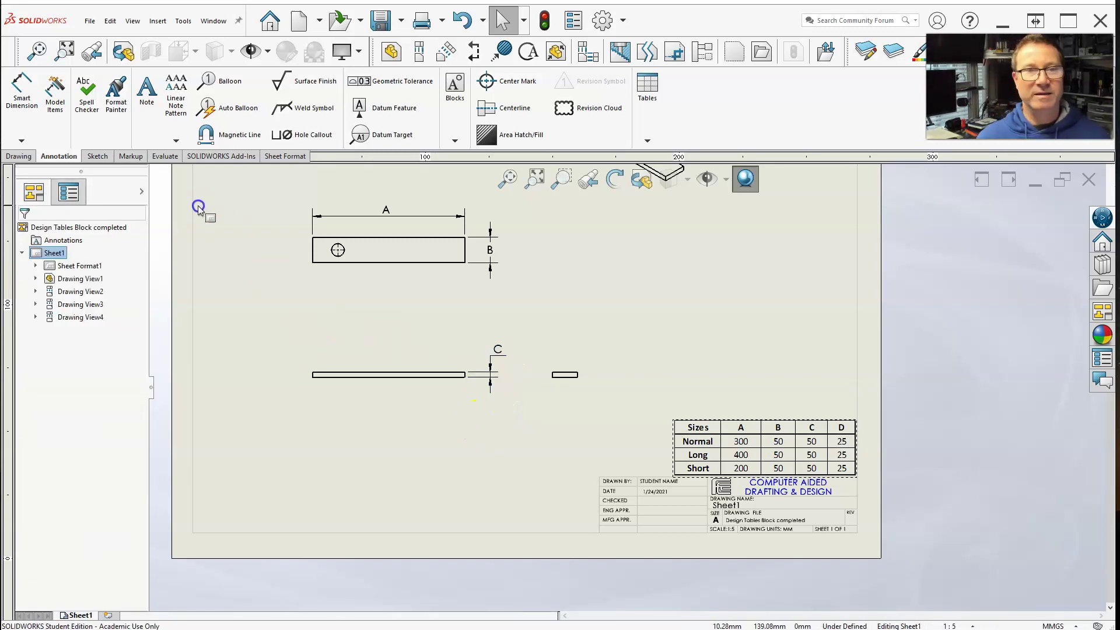
# Add a Ø25.00 diameter dimension to the hole in the top view
pyautogui.click(16, 100)
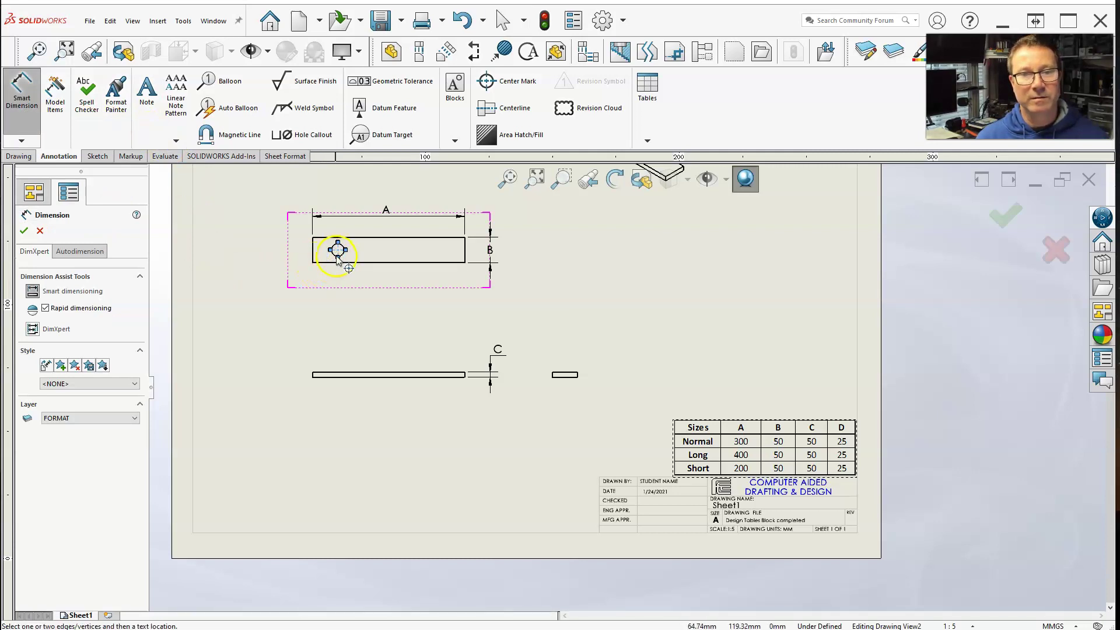
pyautogui.click(333, 255)
pyautogui.press('Escape')
pyautogui.click(24, 100)
pyautogui.scroll(-3, 282, 275)
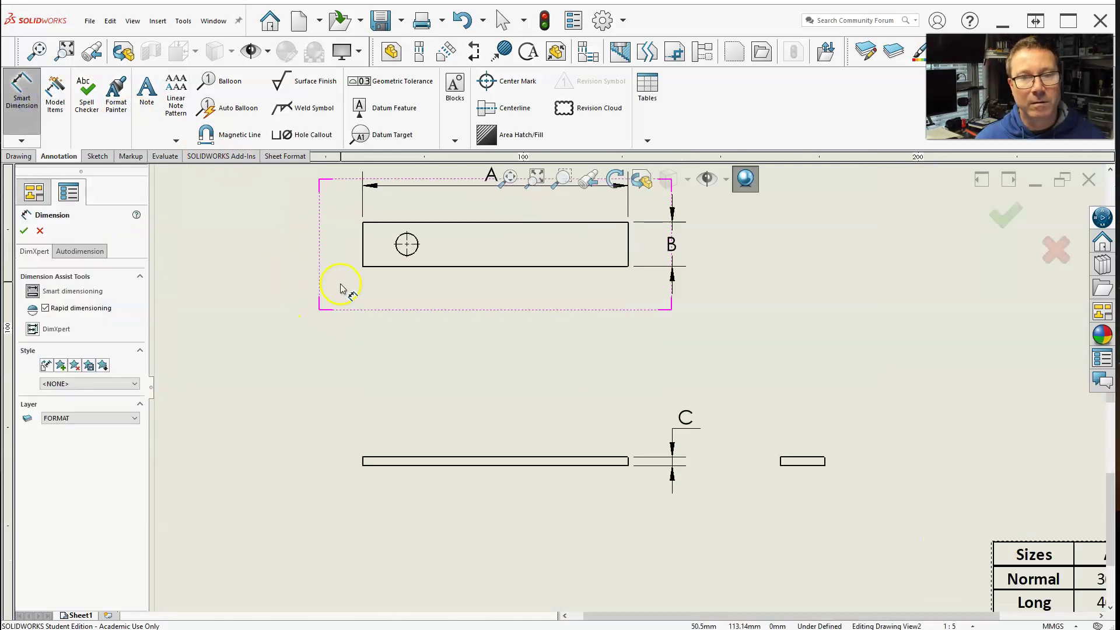
pyautogui.click(405, 256)
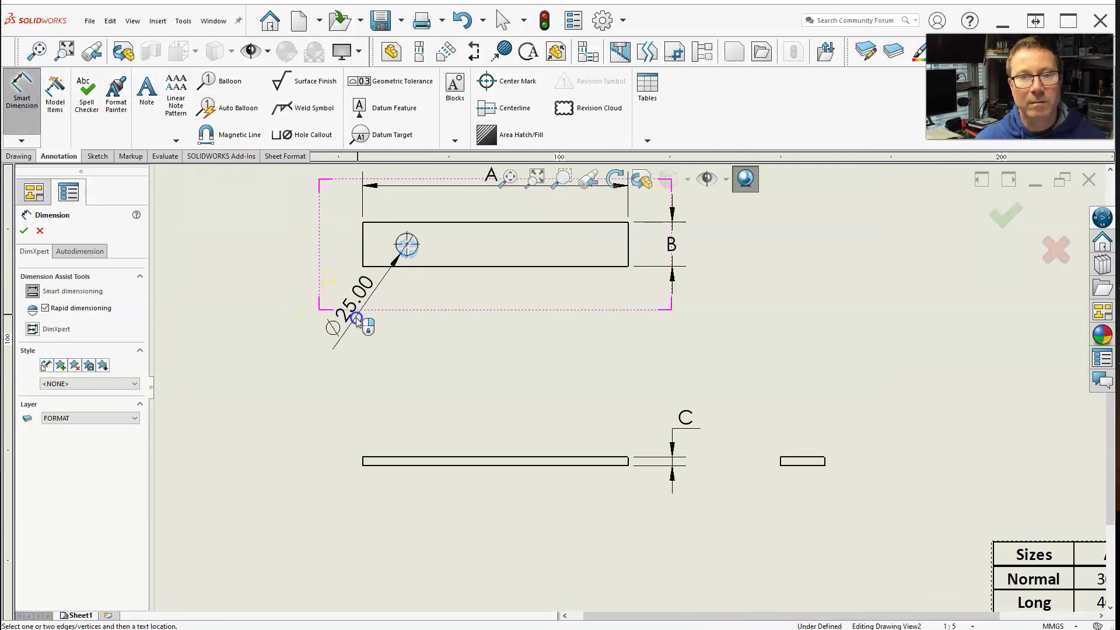
pyautogui.click(356, 335)
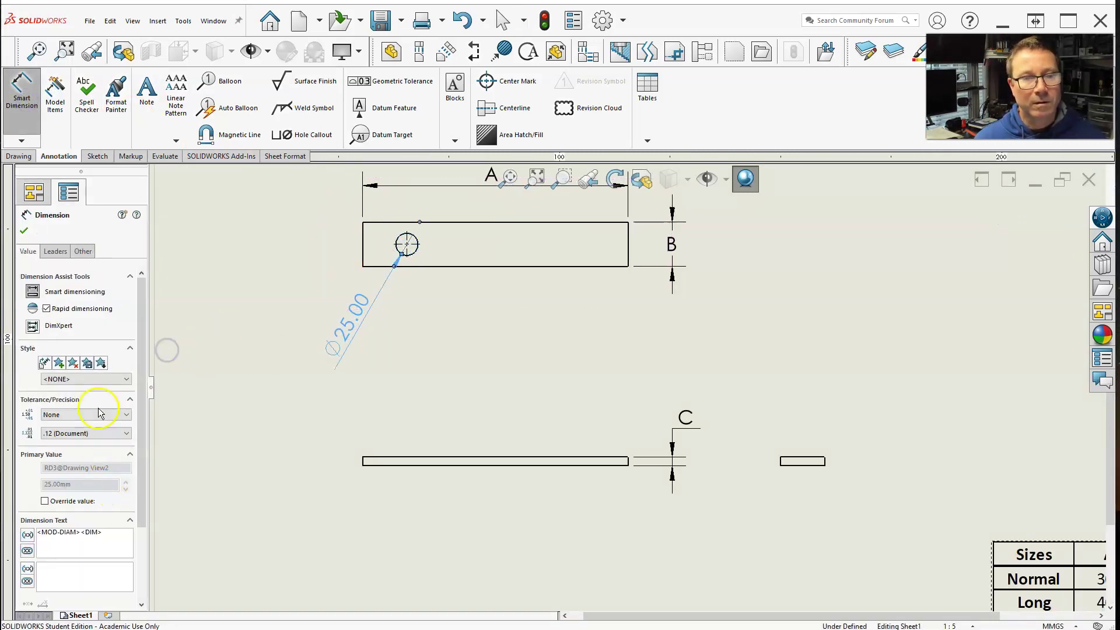
# Make the Ø25.00 text horizontal and move the label up-left of the hole
pyautogui.click(64, 254)
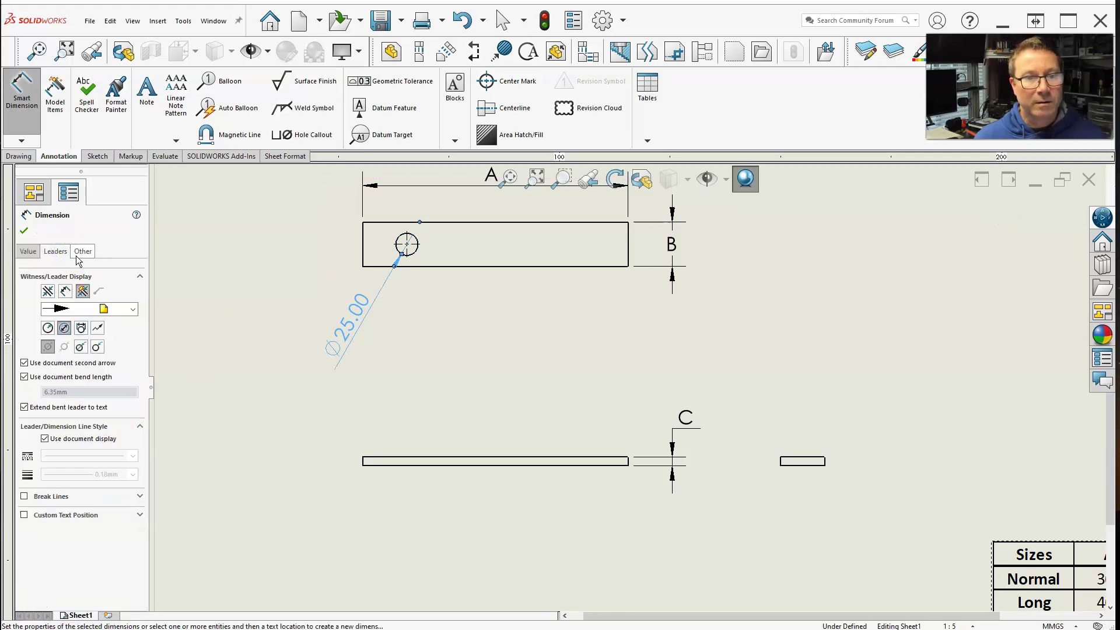
pyautogui.click(24, 514)
pyautogui.click(62, 533)
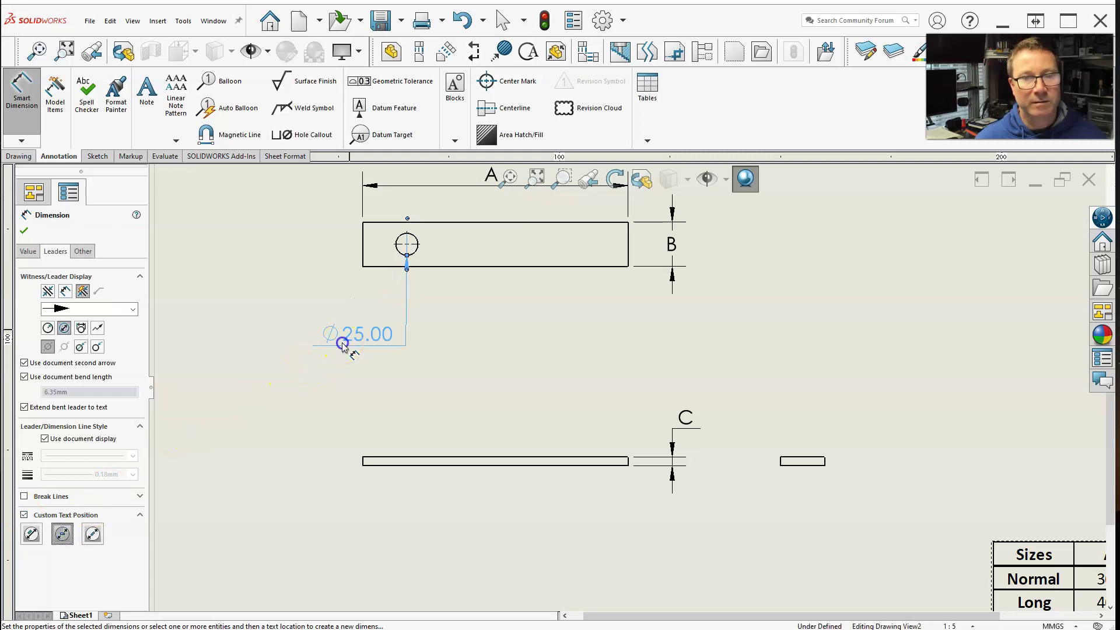
pyautogui.moveTo(332, 343); pyautogui.dragTo(299, 322)
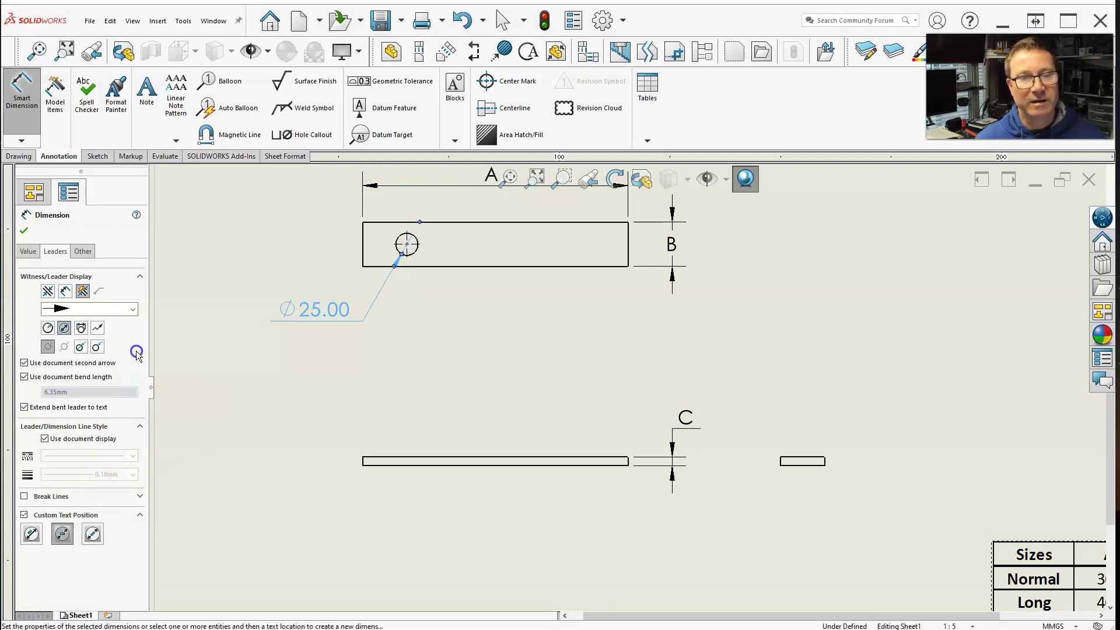
# Replace the diameter's value with D so the dimension reads ØD
pyautogui.click(28, 251)
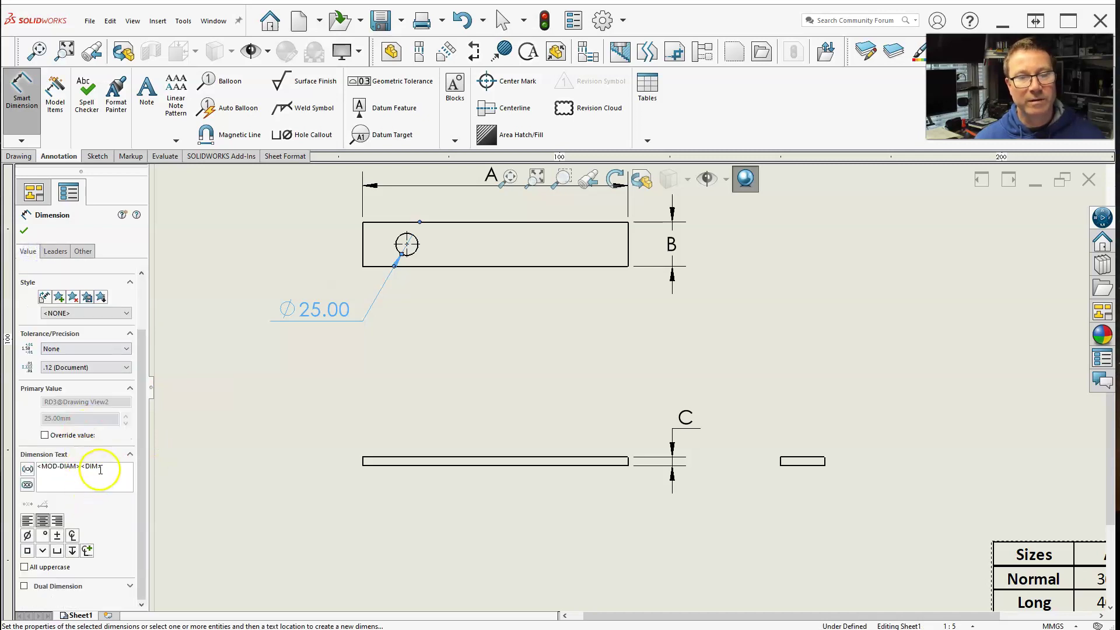
pyautogui.moveTo(96, 467); pyautogui.dragTo(41, 457)
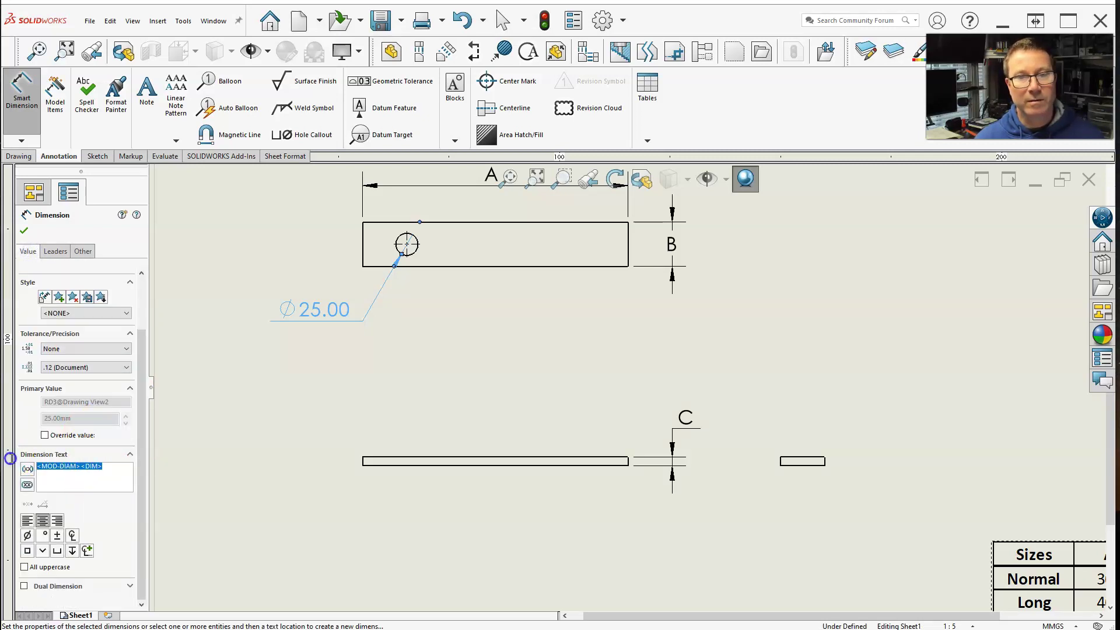
pyautogui.click(88, 474)
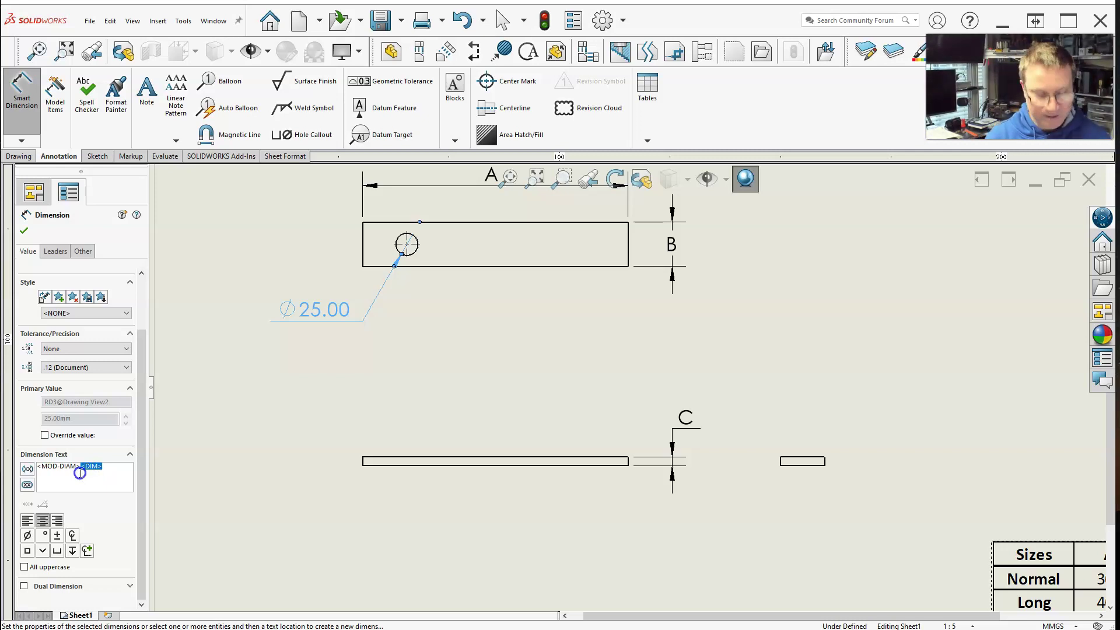
pyautogui.write('D')
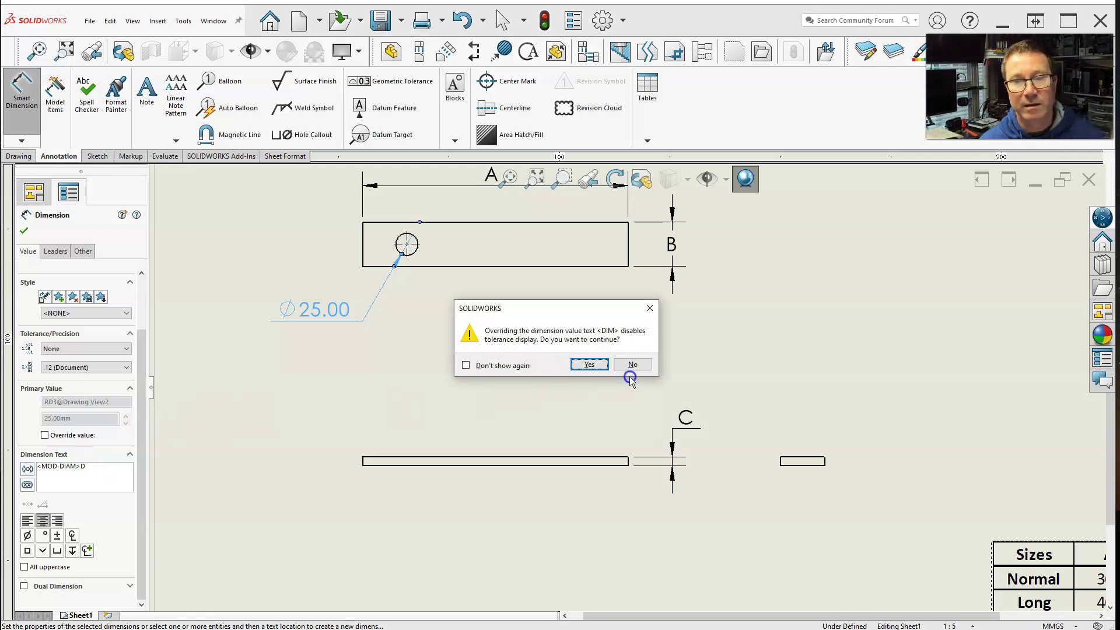
pyautogui.click(591, 365)
pyautogui.click(420, 425)
pyautogui.scroll(3, 457, 370)
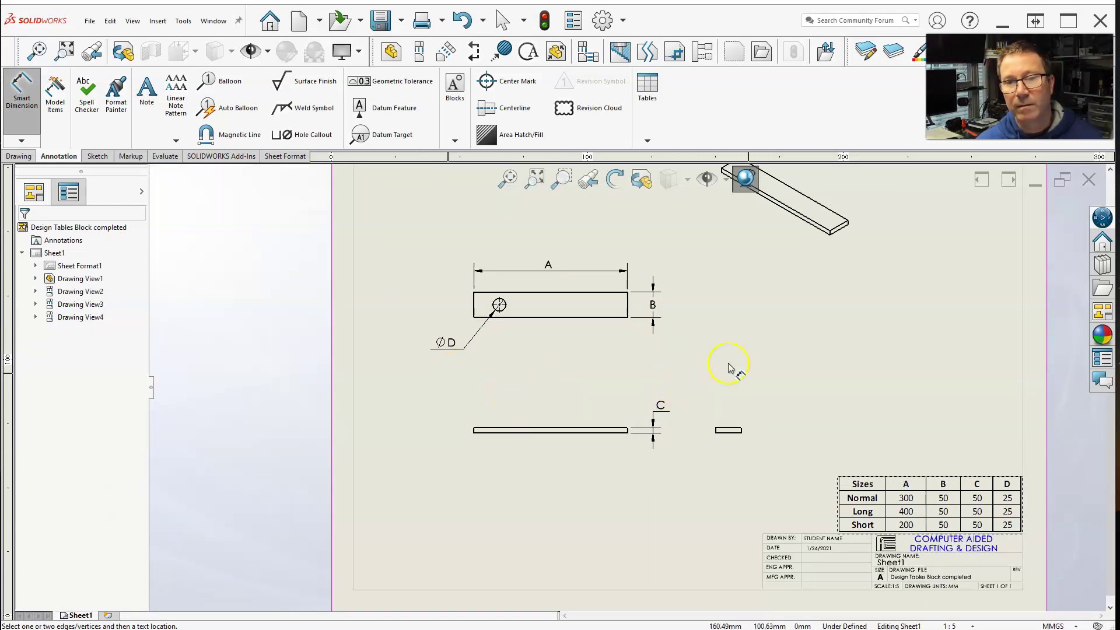
pyautogui.scroll(-1, 745, 363)
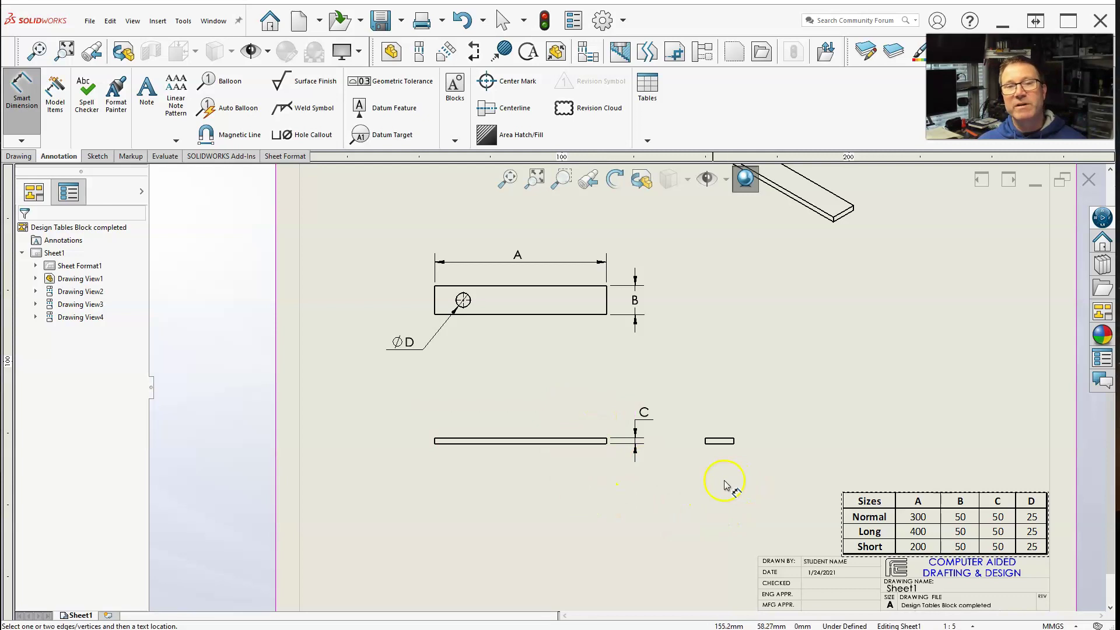
pyautogui.scroll(1, 584, 467)
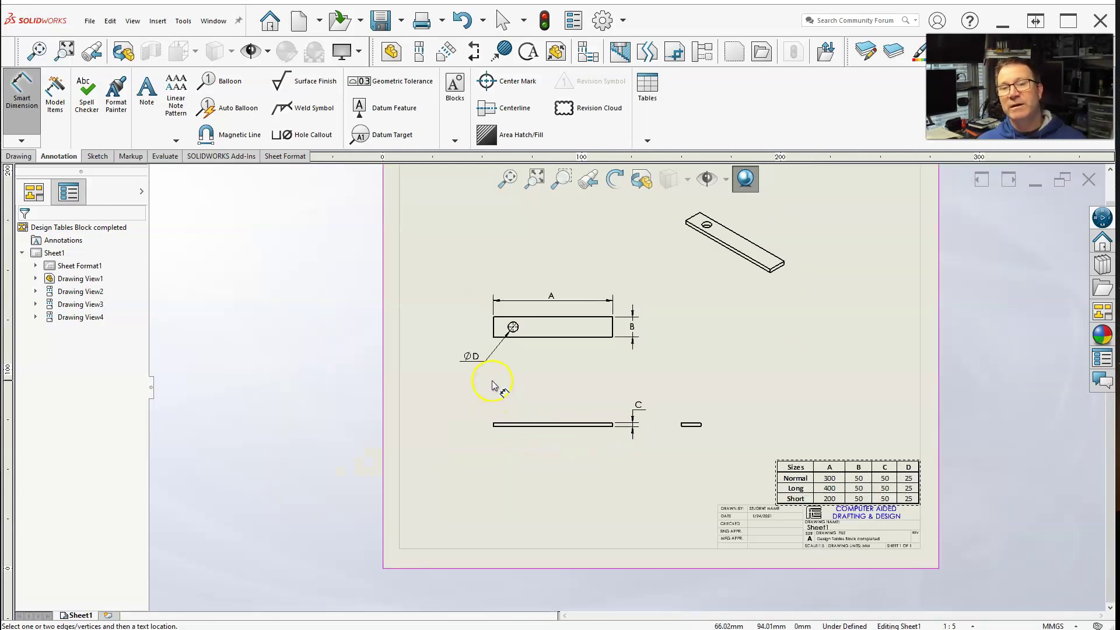
pyautogui.scroll(2, 677, 374)
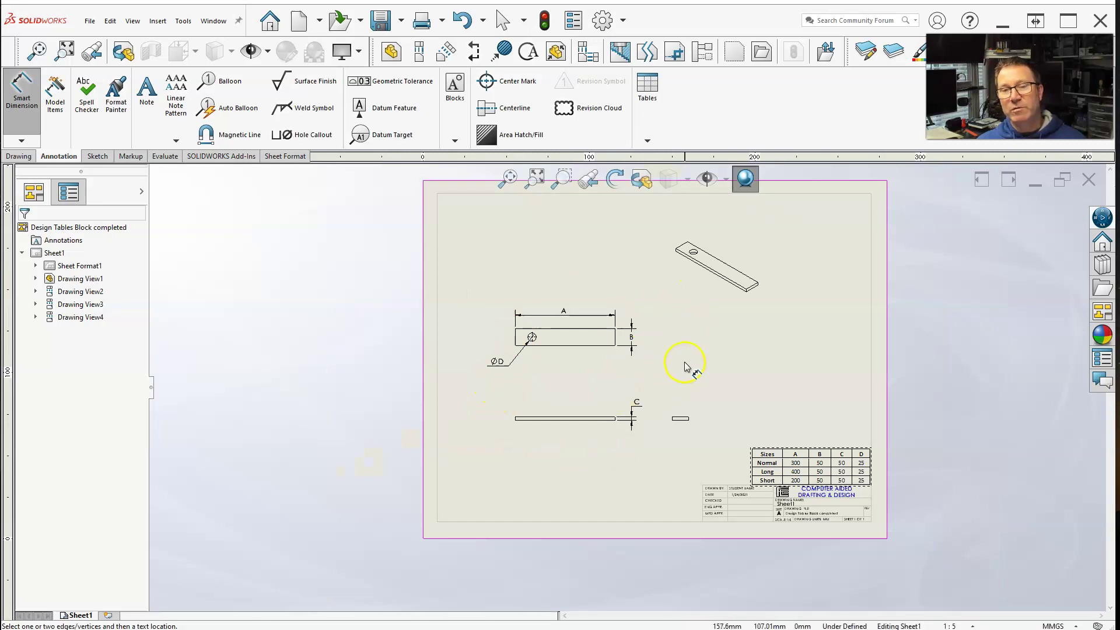
pyautogui.scroll(-1, 690, 360)
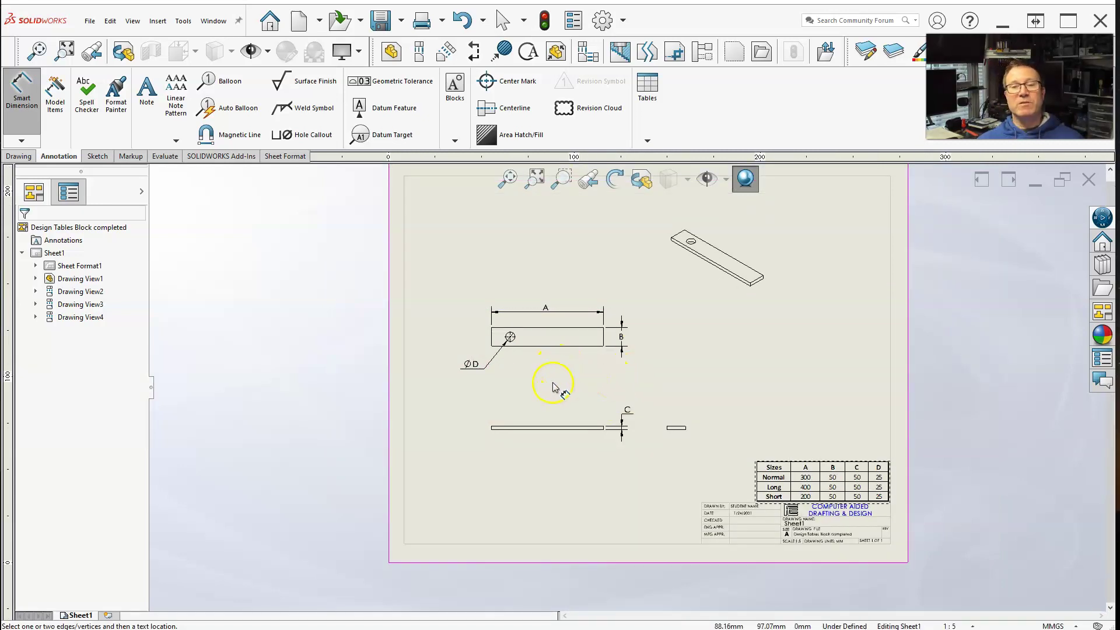